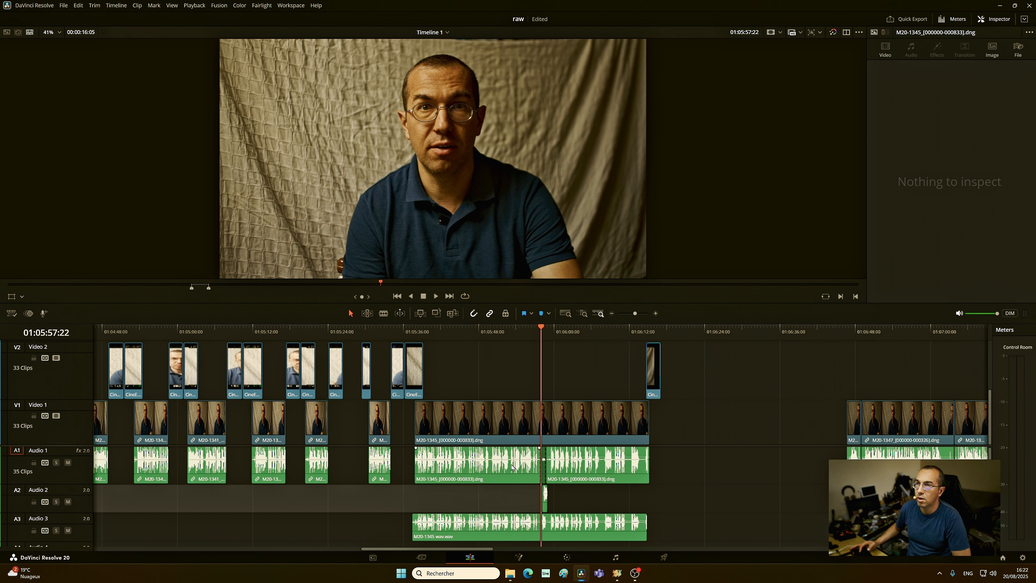
Step: Switch to MLV App and set the export codec for M20-1345.MLV to Apple ProRes 422
click(616, 573)
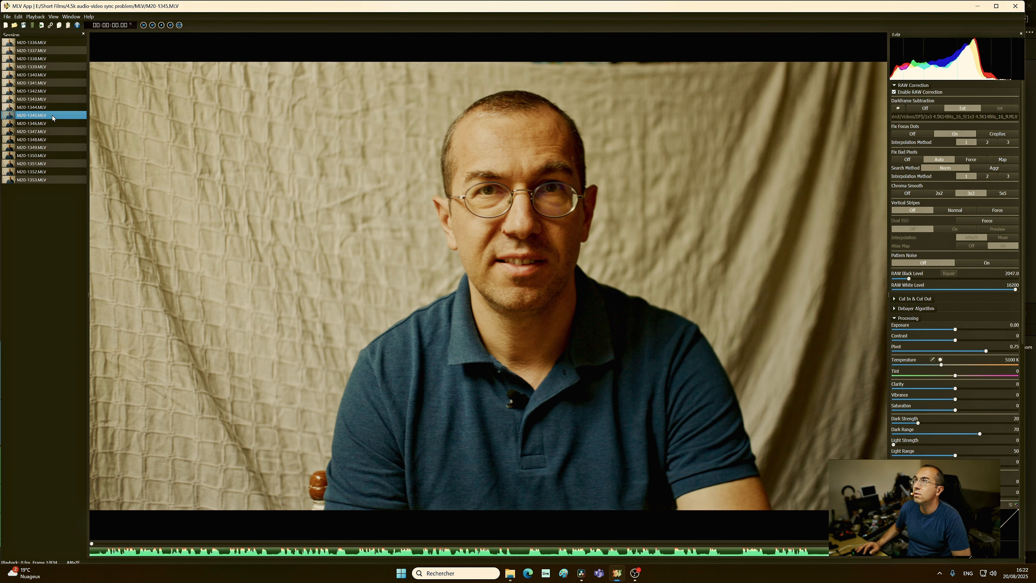
click(51, 25)
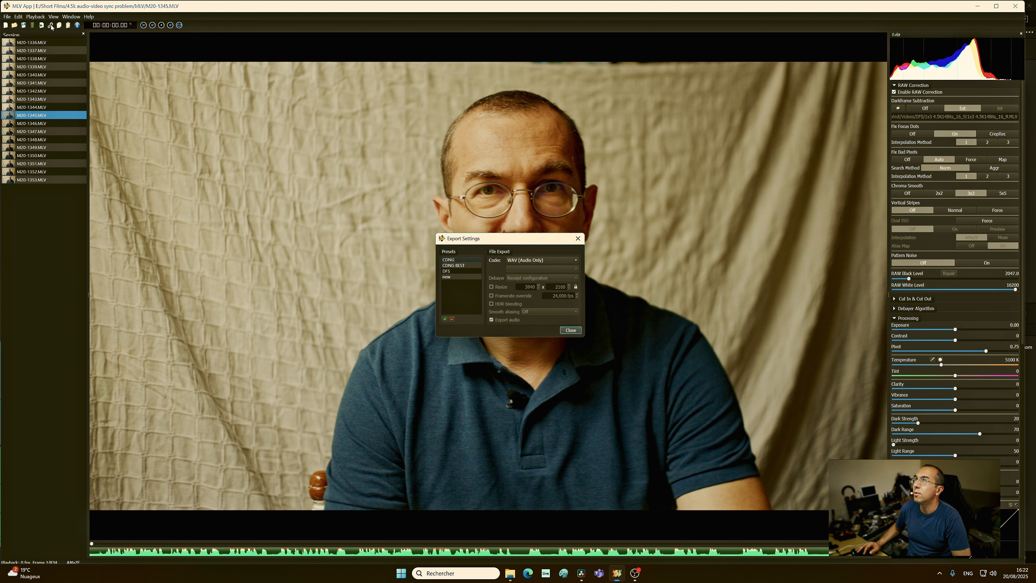
click(448, 271)
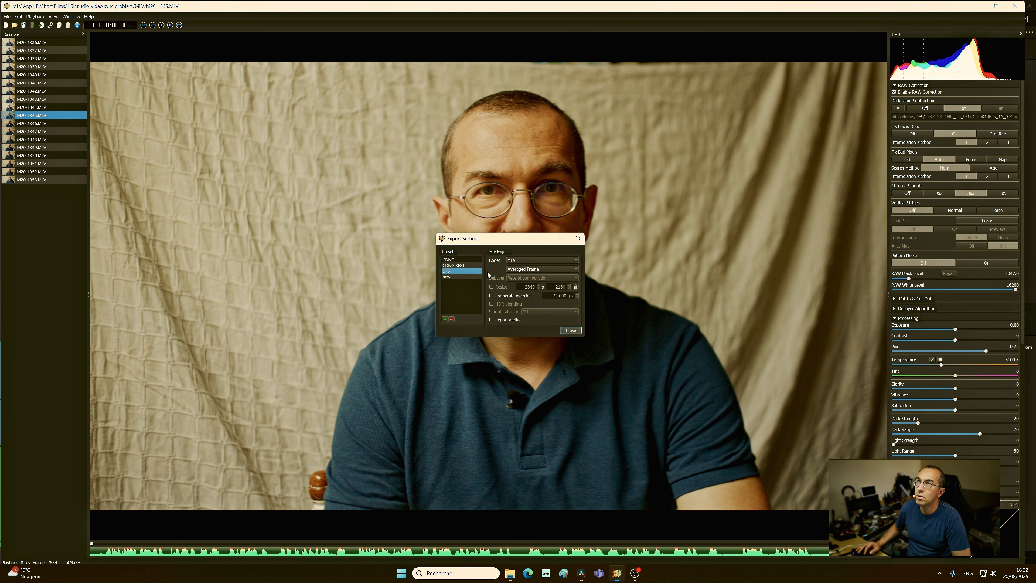
click(457, 277)
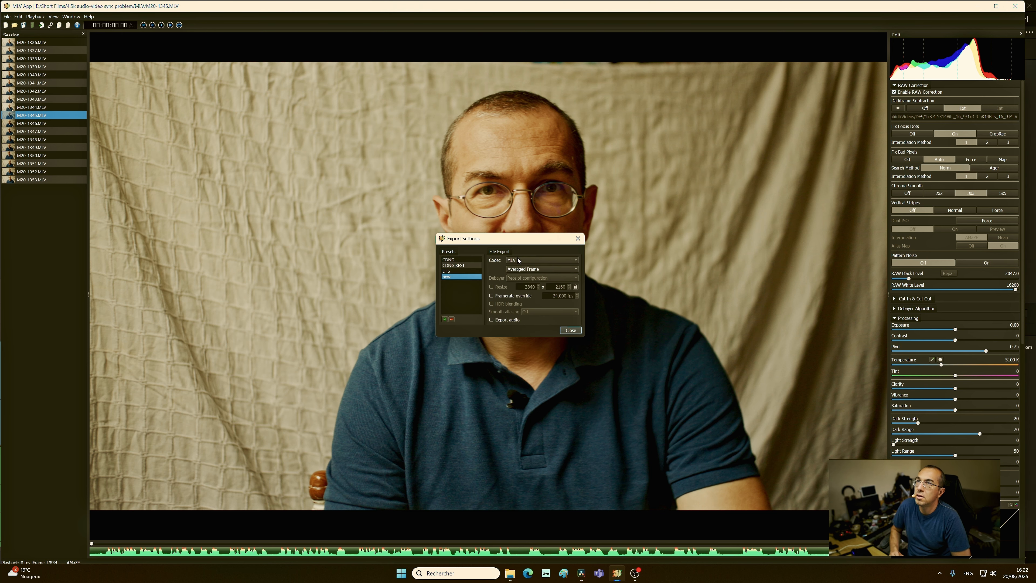
click(517, 260)
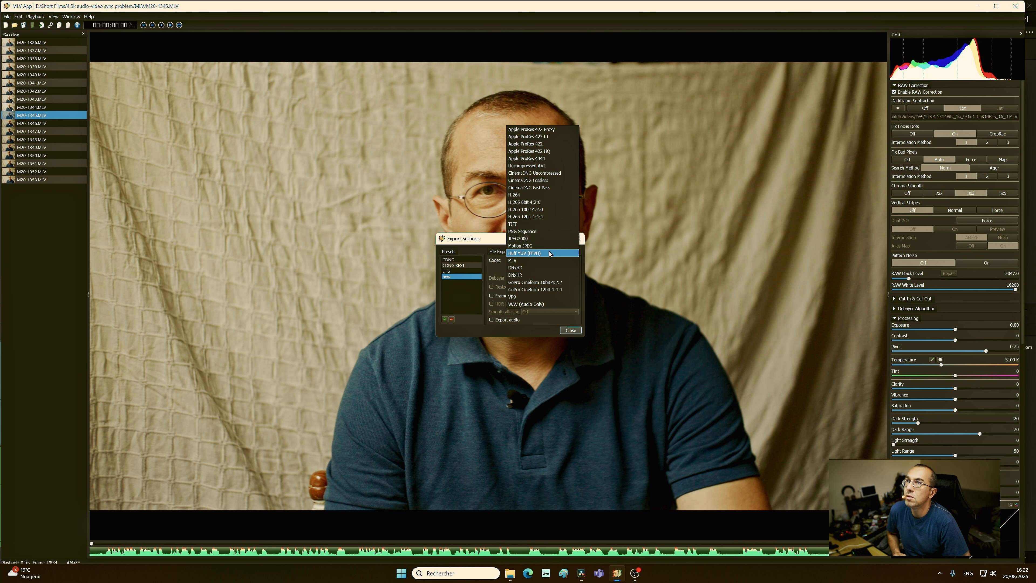
click(550, 148)
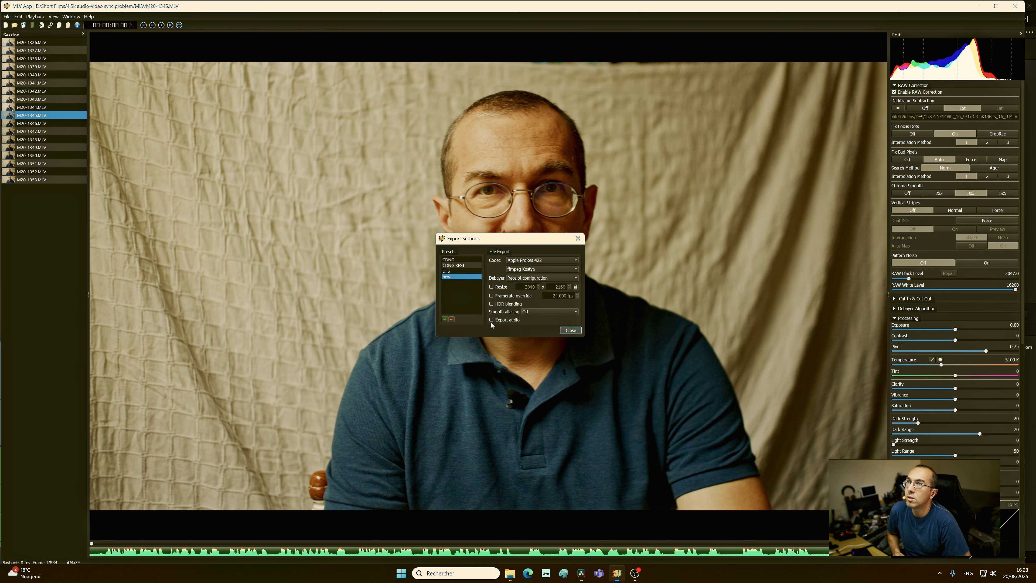
click(571, 330)
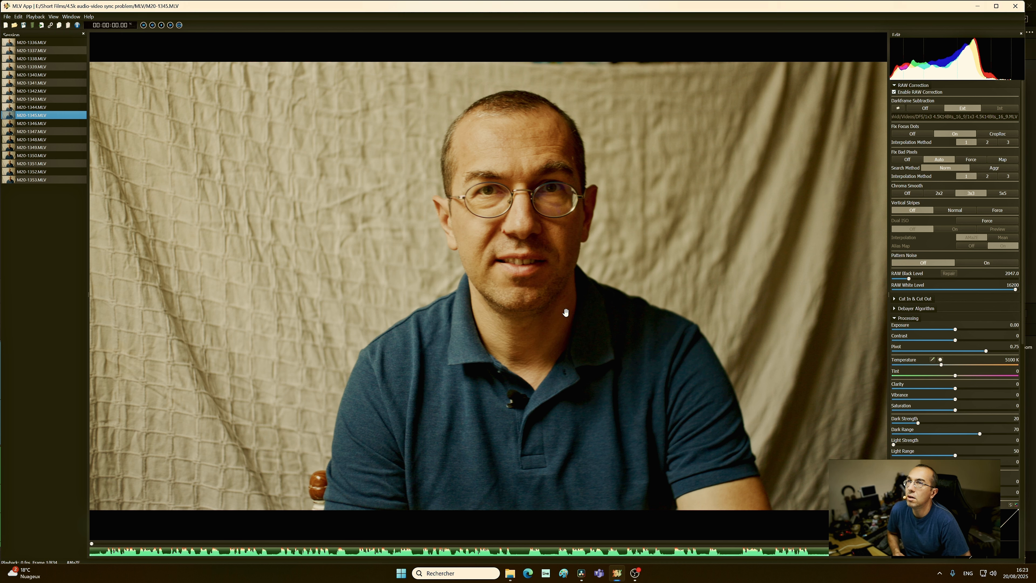
Step: Begin exporting the M20-1345 clip to the CDNG folder under the file name M20-1345 apple prores 422
click(36, 17)
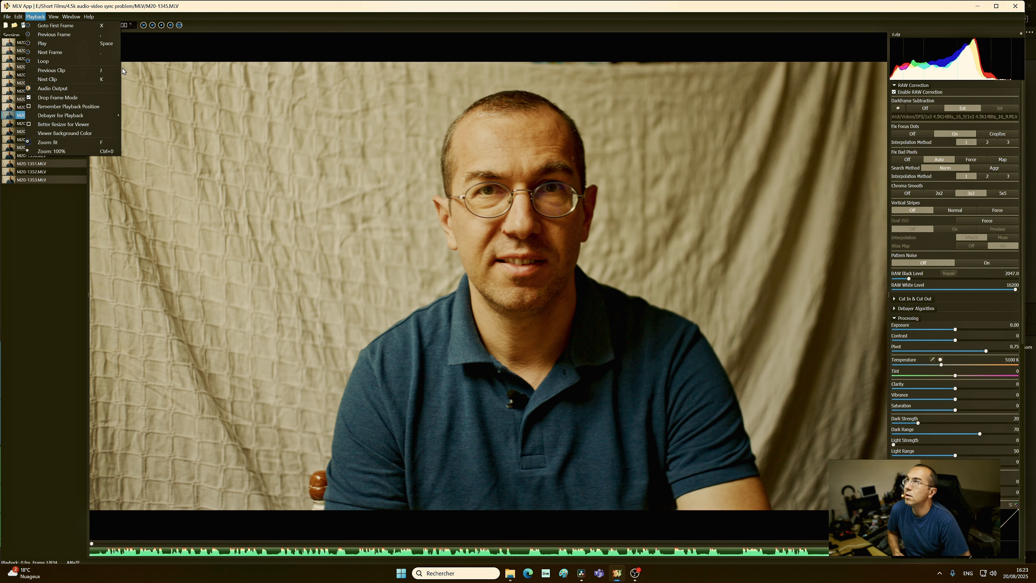
click(87, 2)
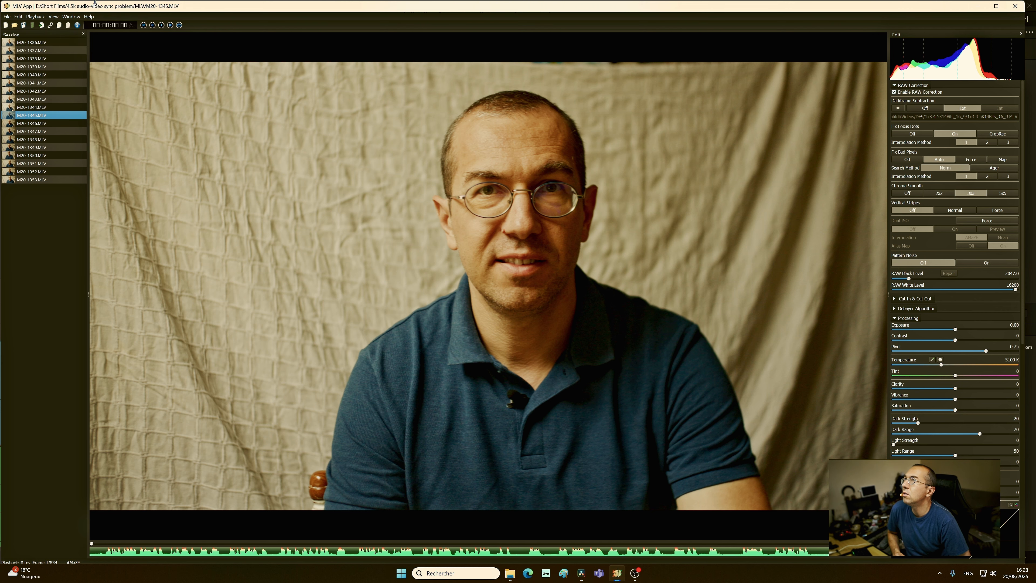
click(41, 25)
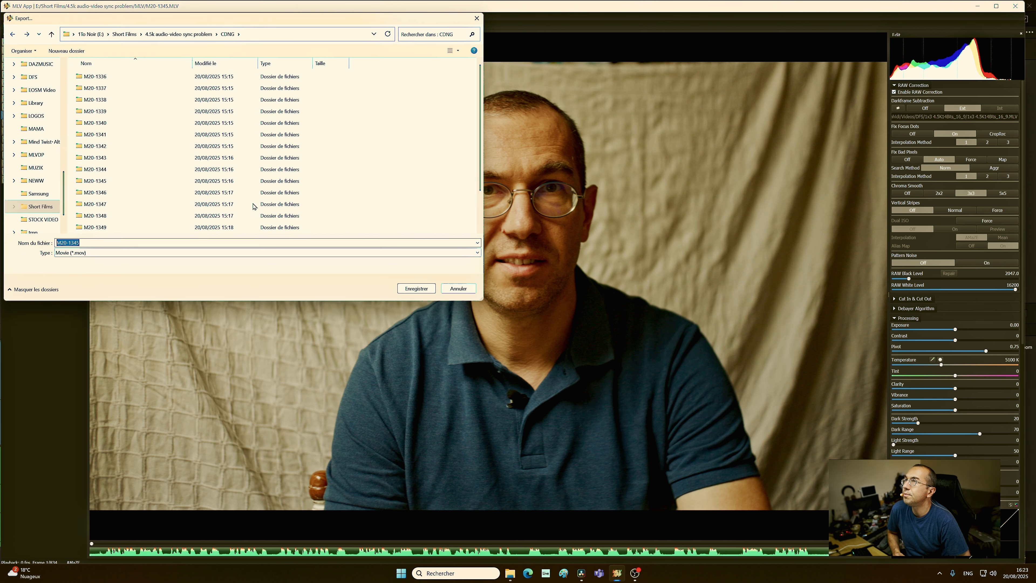
click(111, 242)
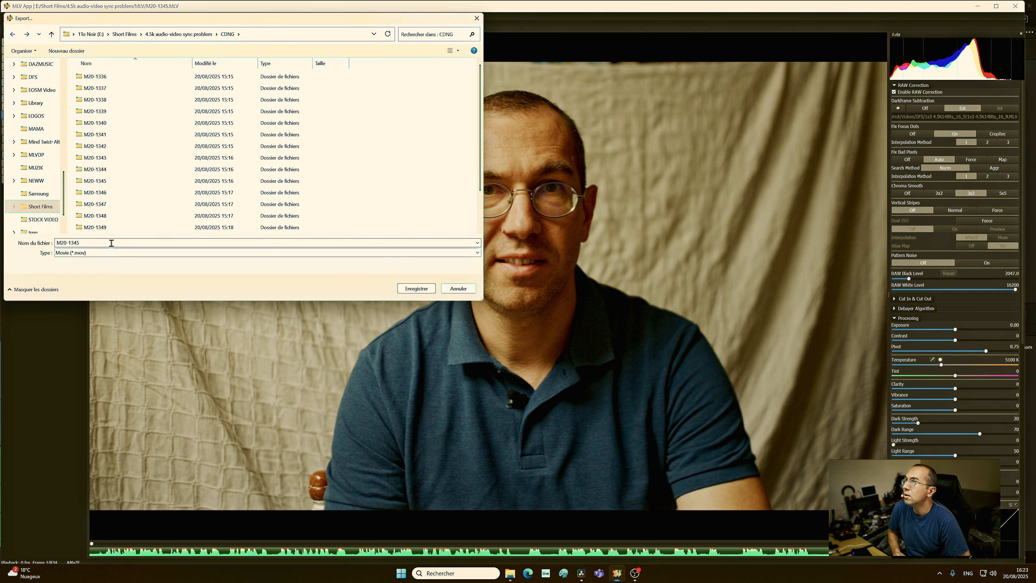
text(appl)
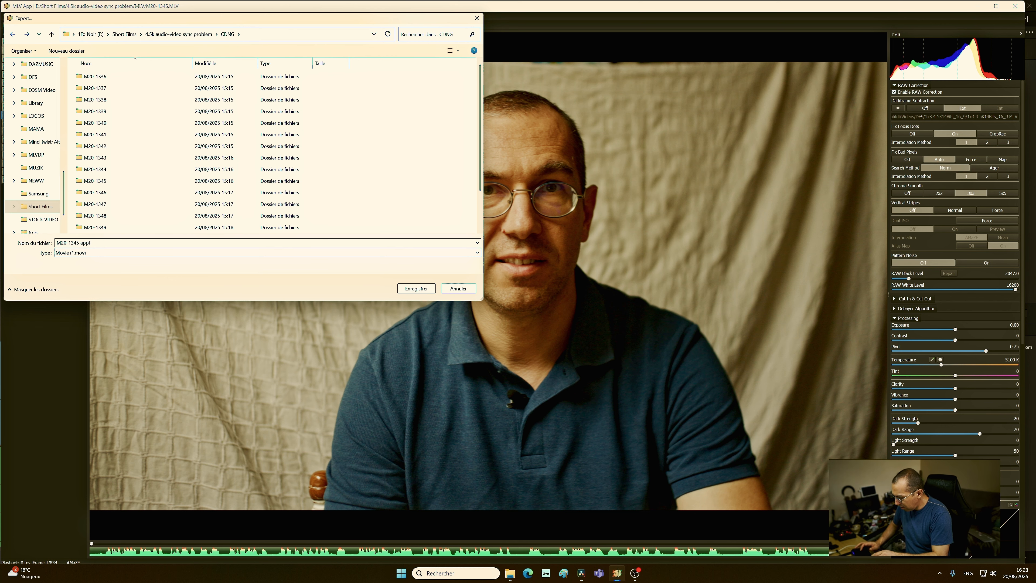
text(e pro)
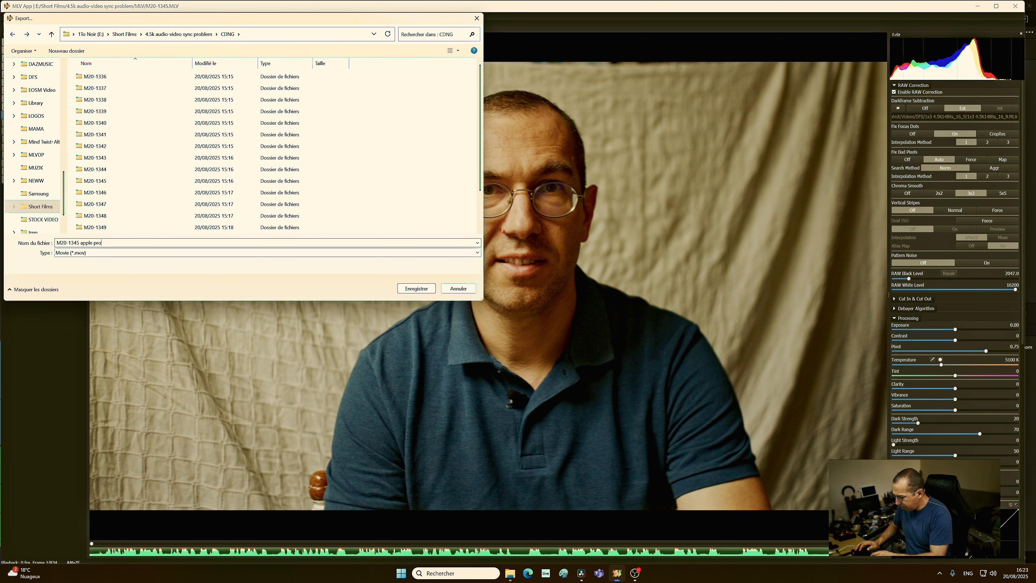
text( res 43)
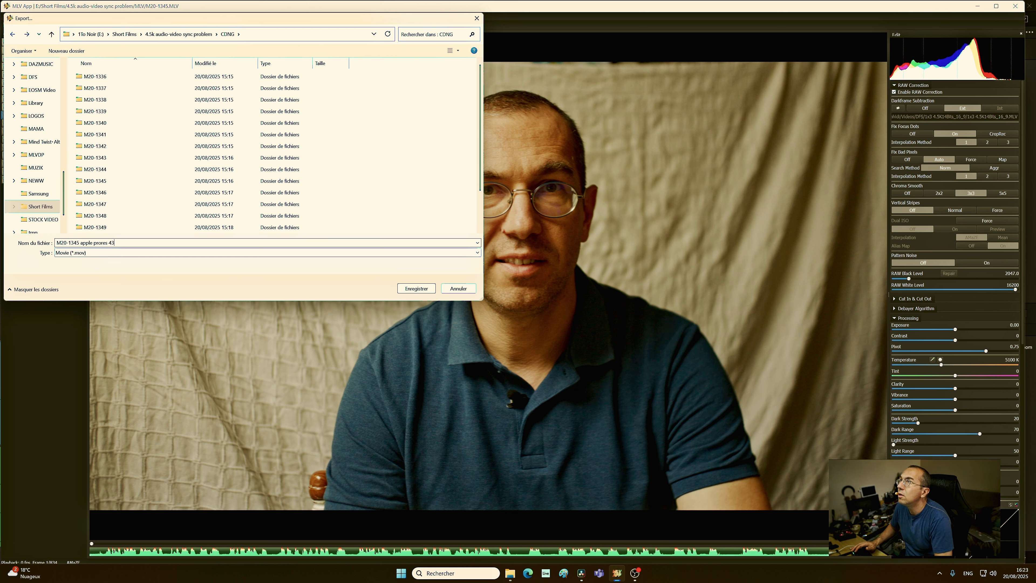
key(BackSpace)
text(22)
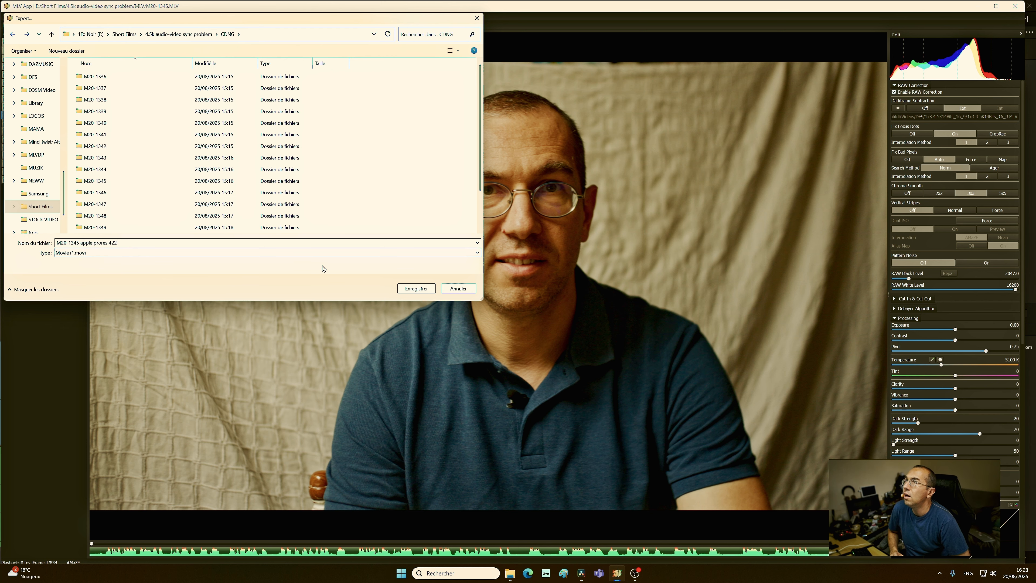
Step: Keep Movie (*.mov) as the file type, save to run the export, and dismiss the completion message
click(371, 253)
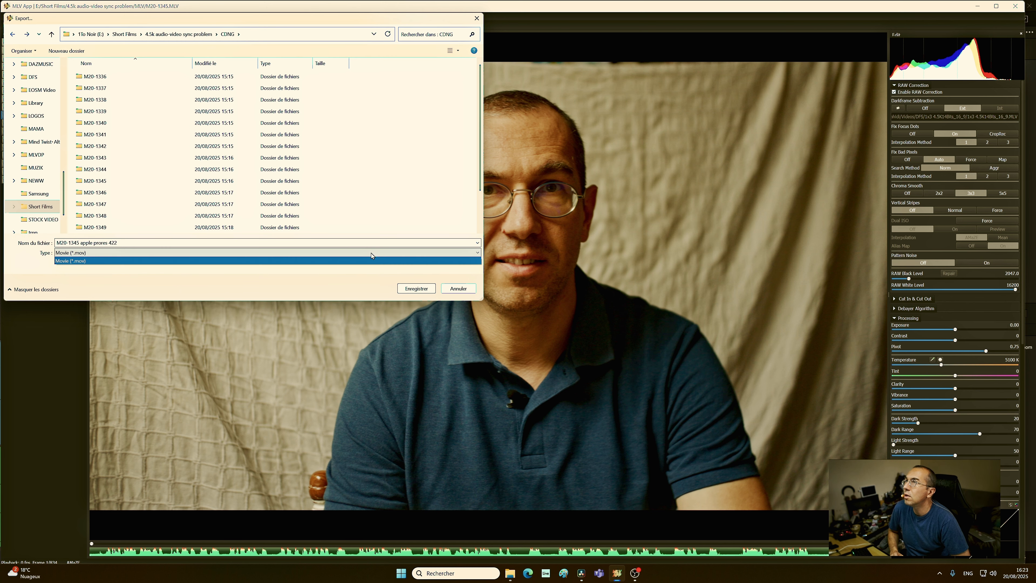
click(371, 256)
click(426, 291)
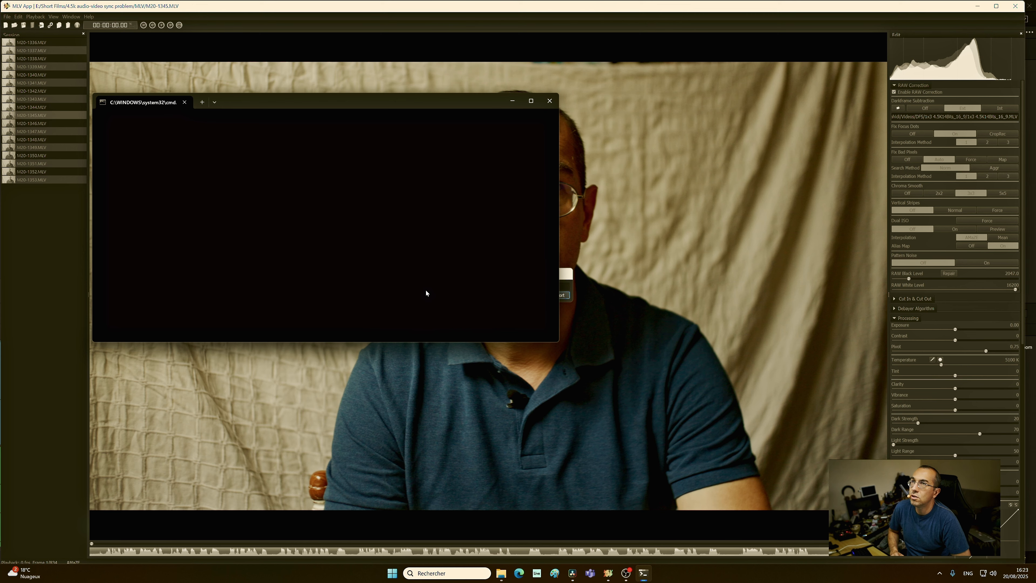
click(591, 394)
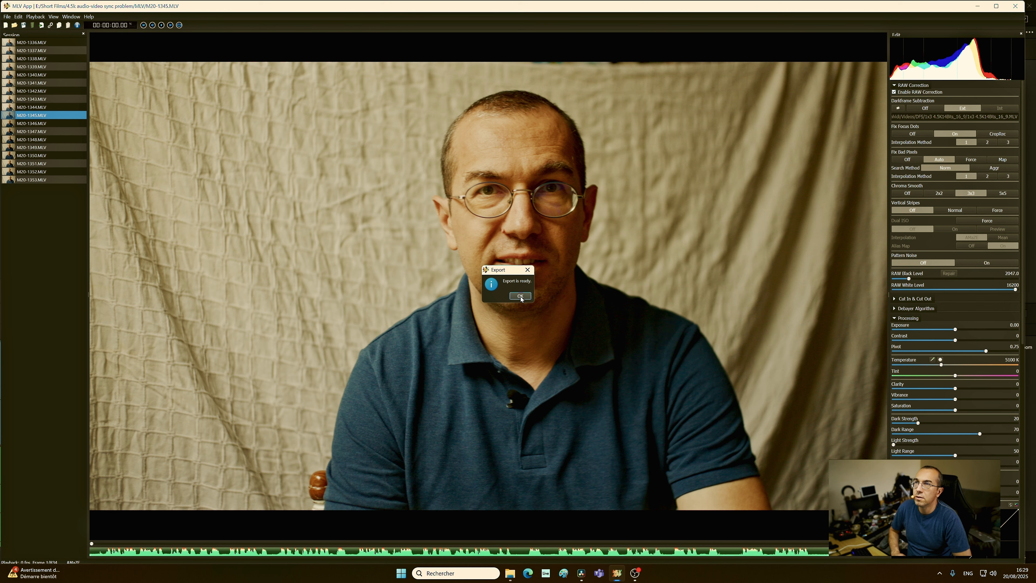
click(520, 297)
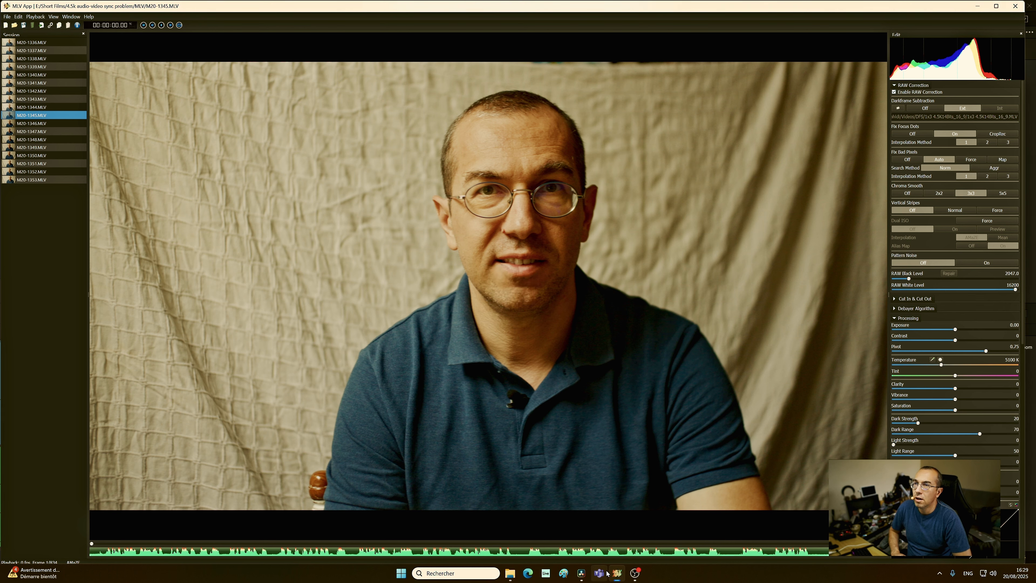
Step: Switch to DaVinci Resolve and place the exported M20-1345 apple prores 422.mov on Video 2, starting at about 01:06:21
click(581, 573)
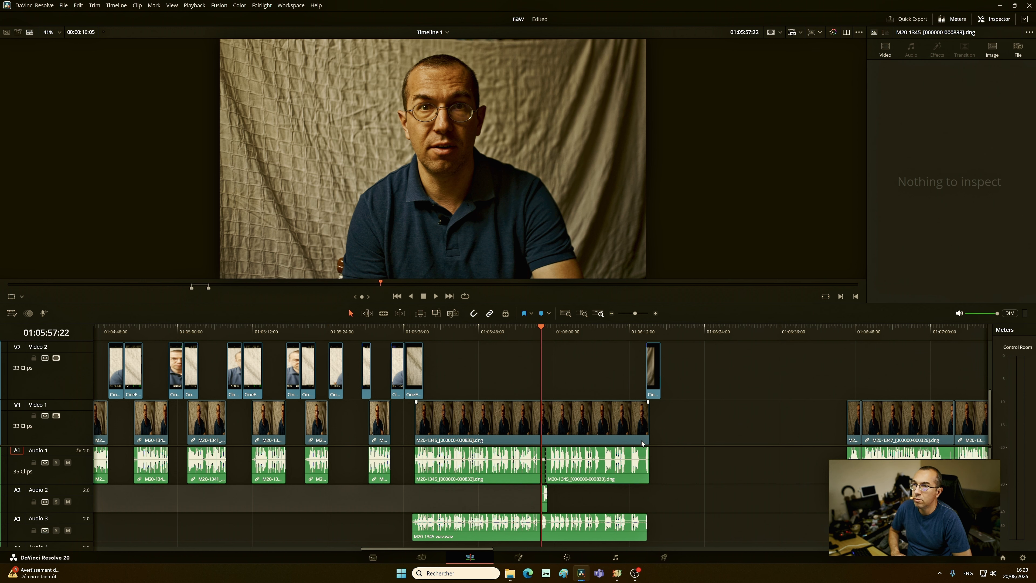
scroll(590, 375, up, 2)
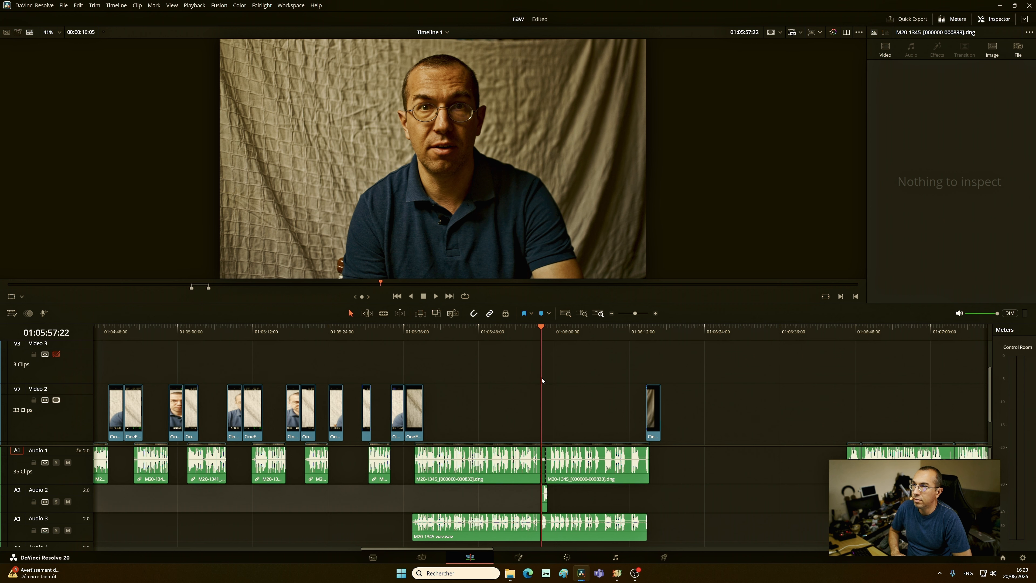
scroll(521, 395, down, 2)
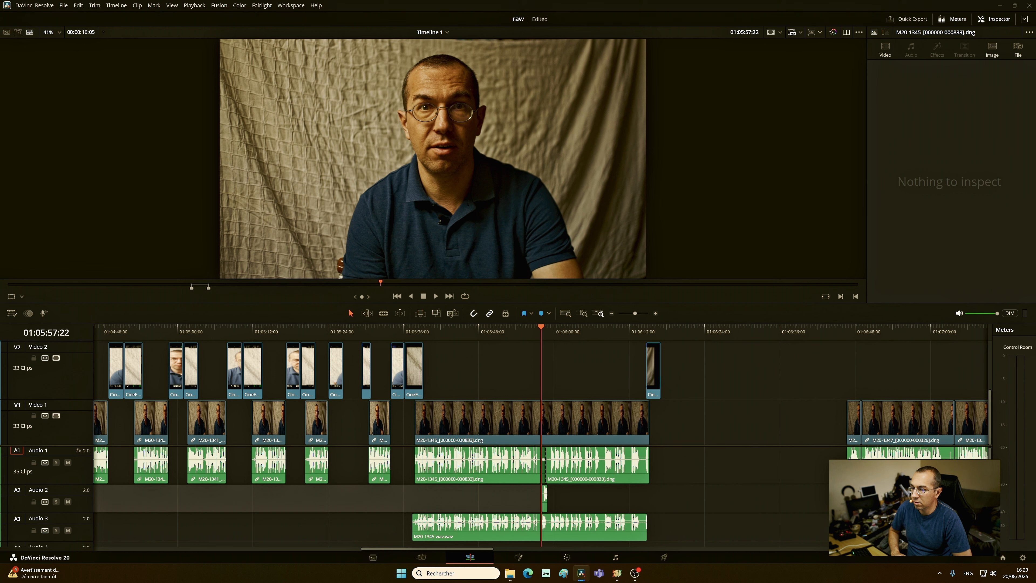
key(alt+Tab)
drag(669, 351, 689, 383)
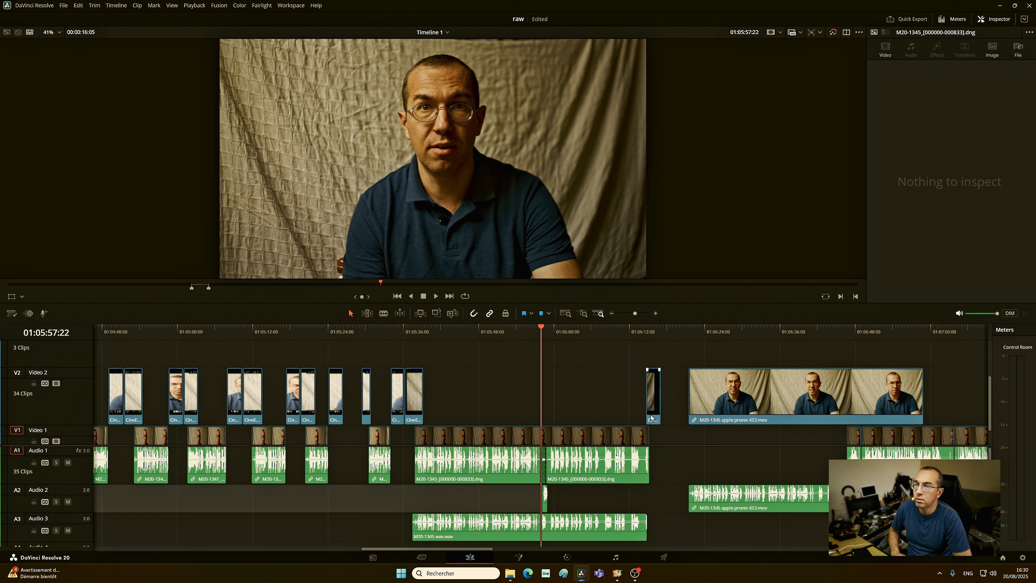
Step: Shift the short clip just before the ProRes clip on Video 2 forward to about 01:06:17
scroll(714, 484, down, 1)
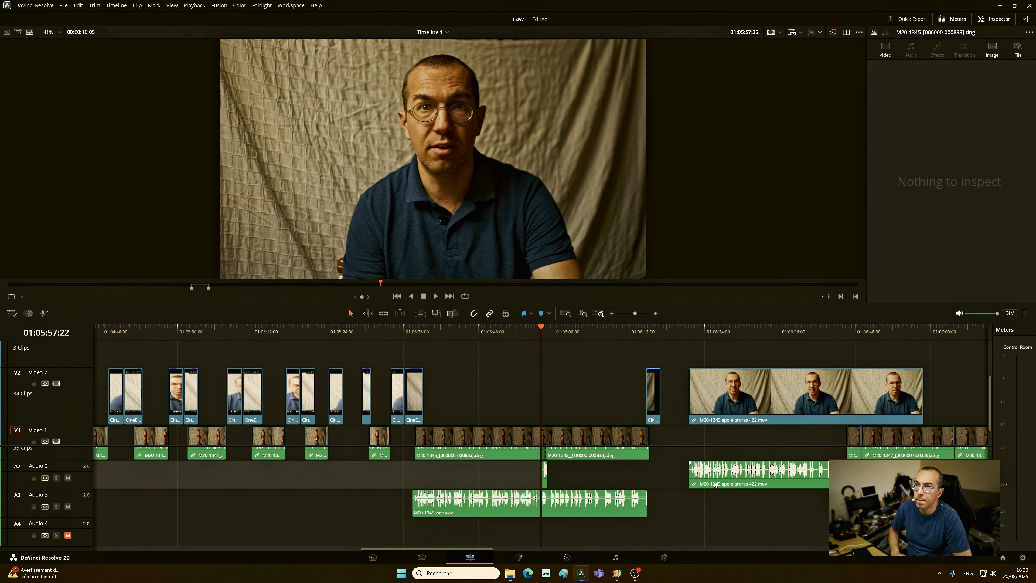
scroll(714, 484, up, 1)
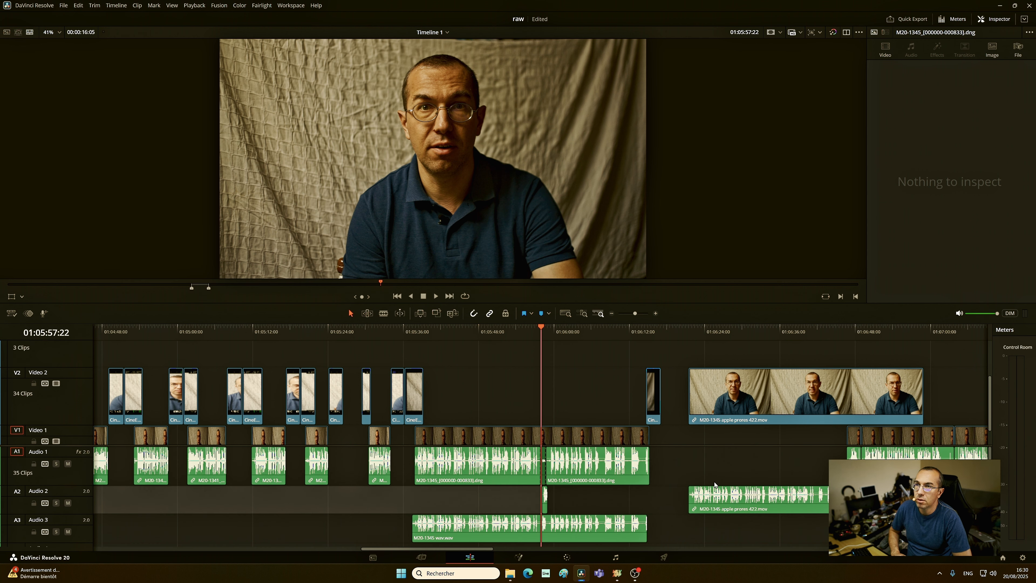
drag(649, 398, 667, 398)
Step: Unlink the ProRes clip's video and audio, and move its audio from Audio 2 down to Audio 4
click(744, 381)
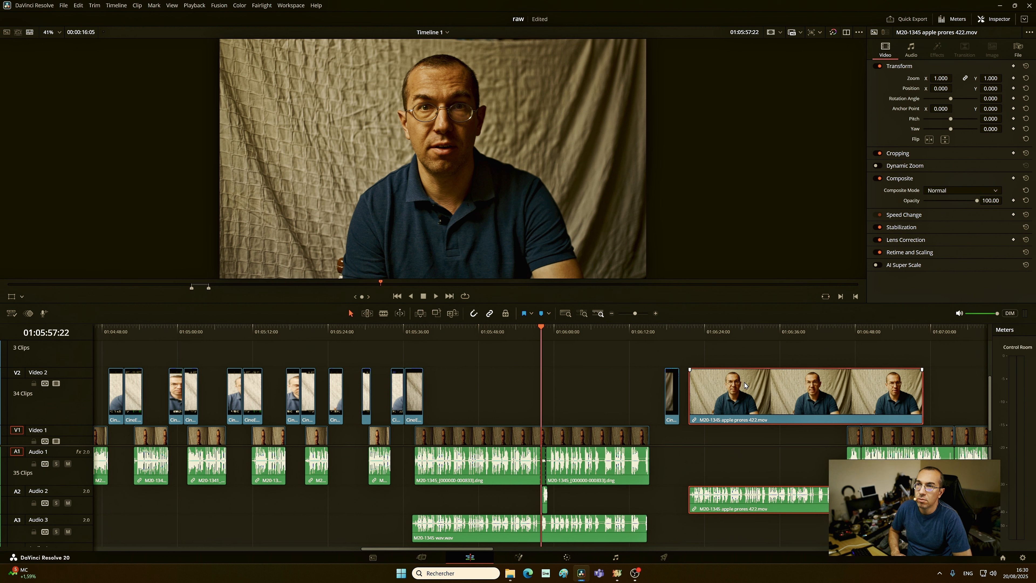
right_click(745, 385)
click(755, 375)
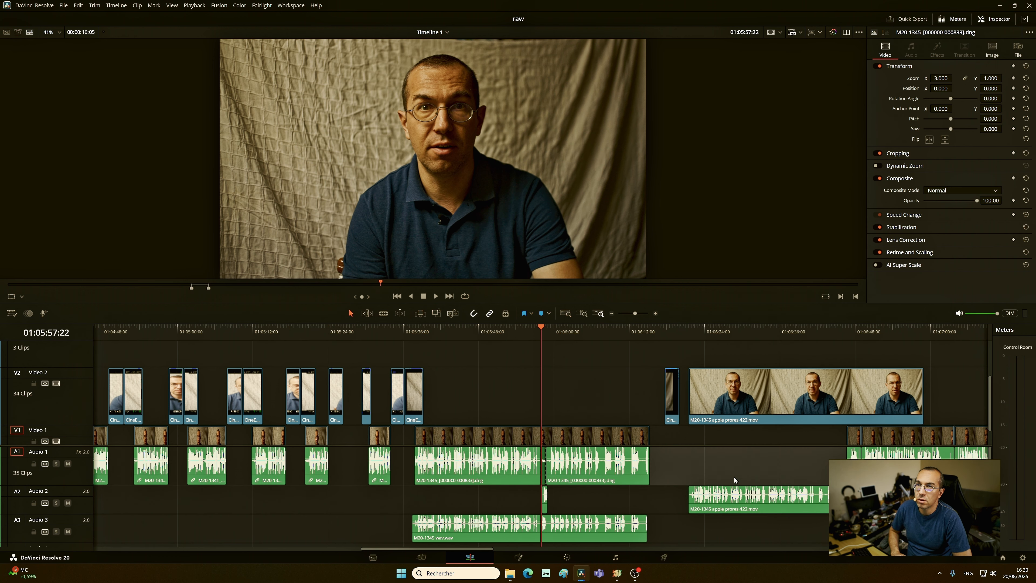
click(732, 498)
drag(730, 506, 731, 544)
Step: Auto-align the ProRes clip's unlinked video and audio from its start, synchronizing by Waveform with track number 1
click(687, 330)
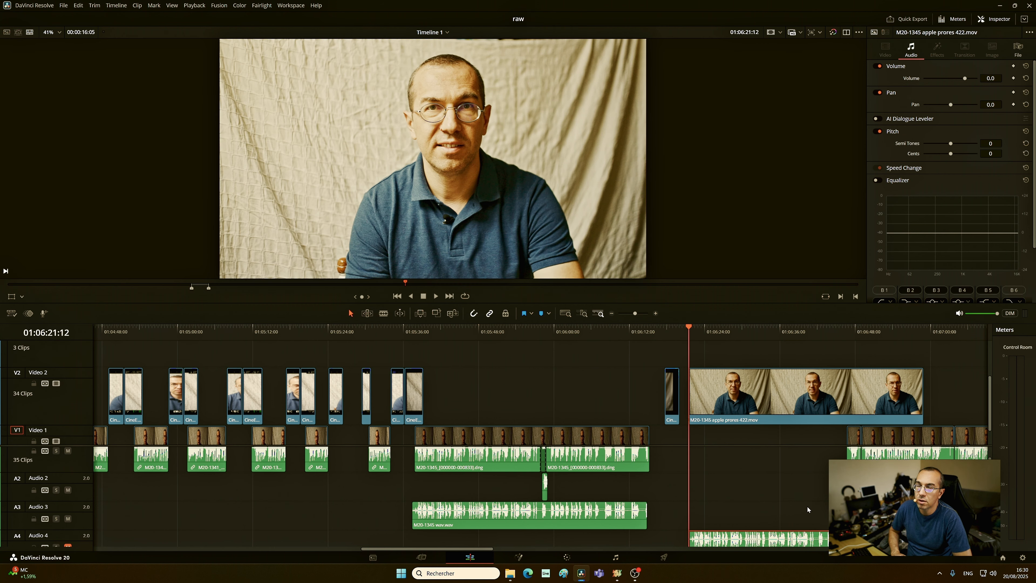
click(764, 344)
click(762, 375)
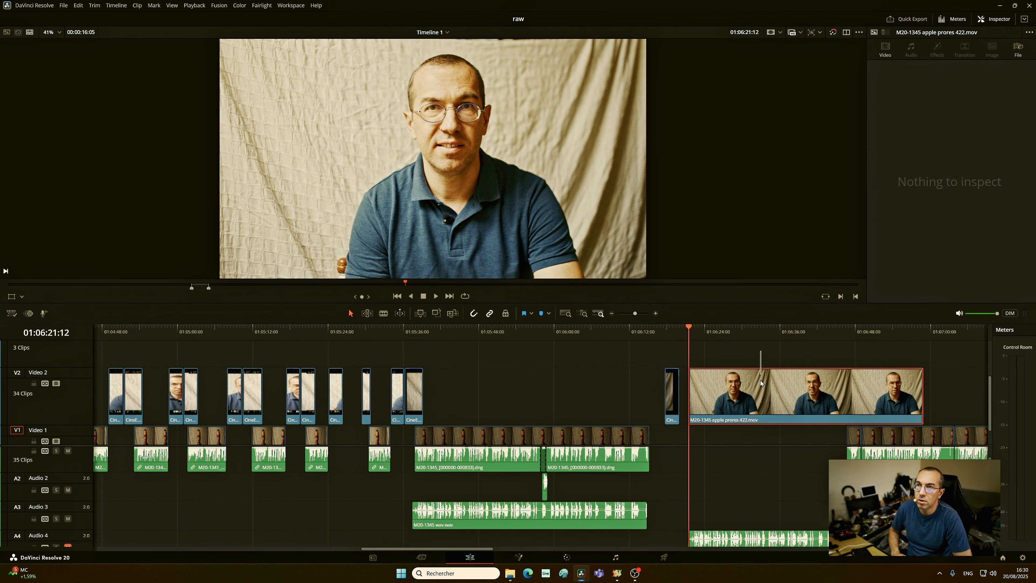
scroll(744, 507, down, 2)
right_click(751, 360)
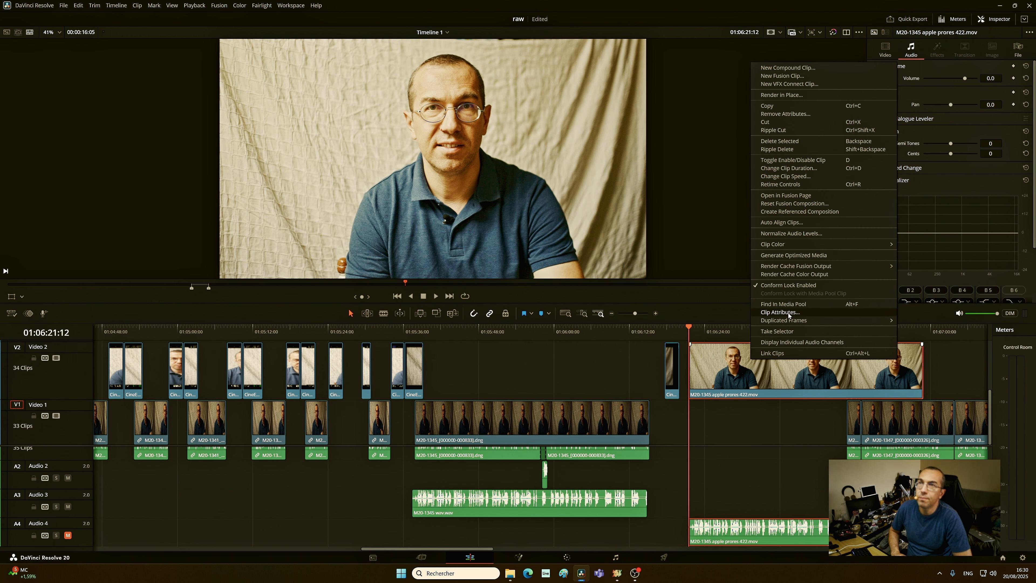
click(789, 224)
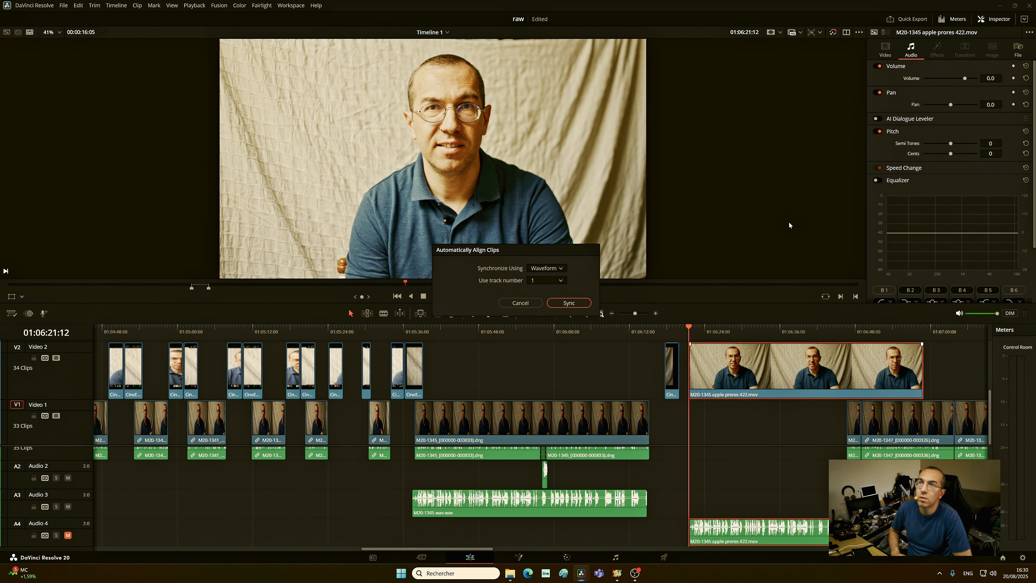
click(570, 302)
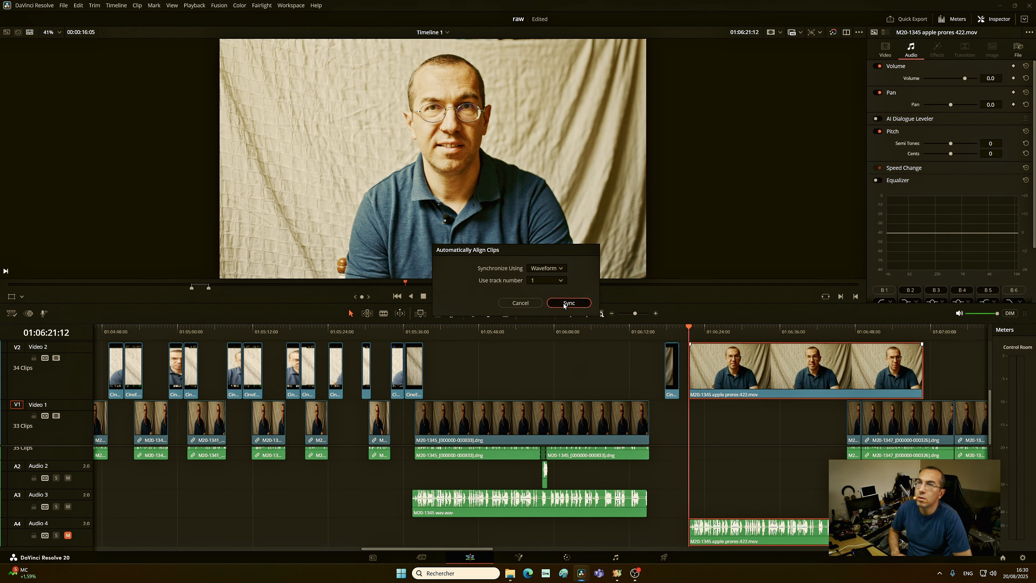
Step: Relink the ProRes video and audio, align the clip with the start of the M20-1345 DNG clip, and set the playhead there
right_click(746, 534)
click(773, 527)
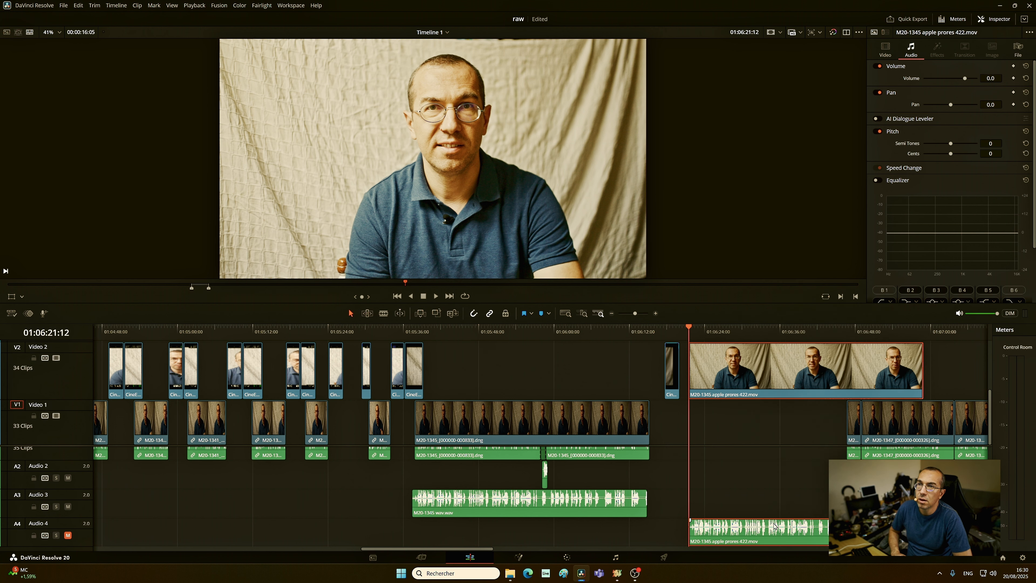
drag(749, 365, 480, 397)
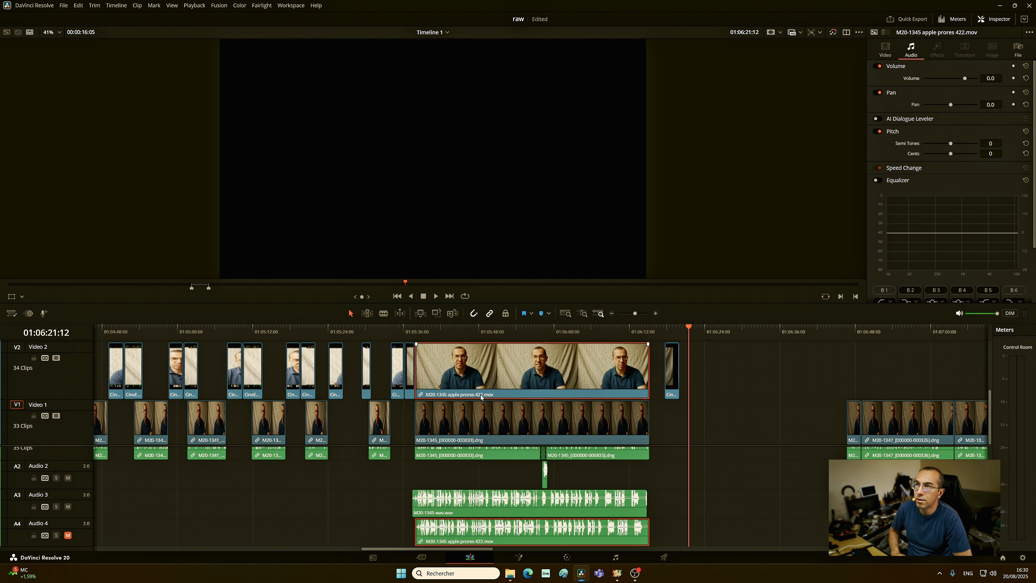
click(415, 328)
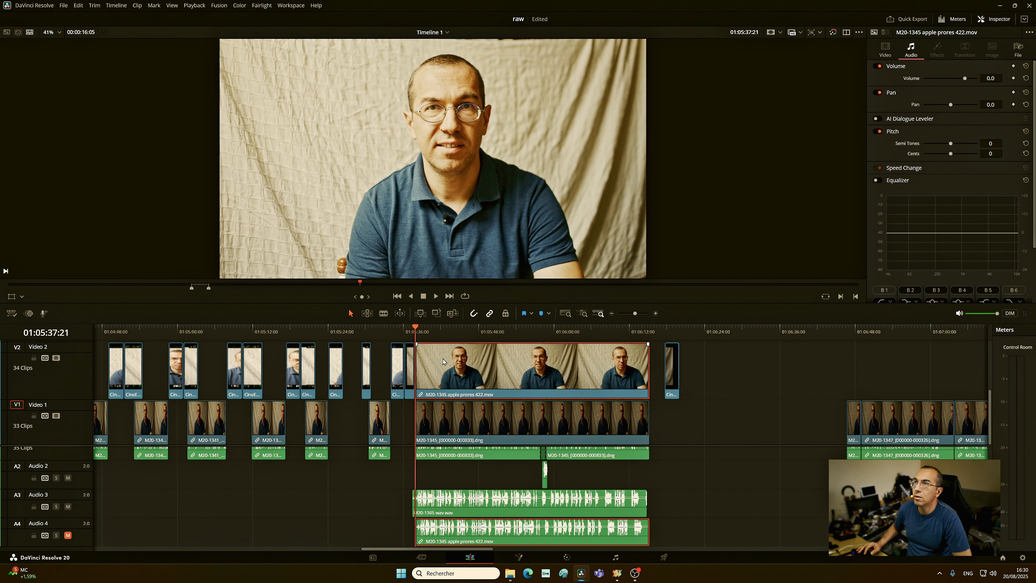
Step: Compare the ProRes picture with the DNG underneath, and shift the linked ProRes clip earlier to start level with the WAV clip on Audio 3
click(56, 357)
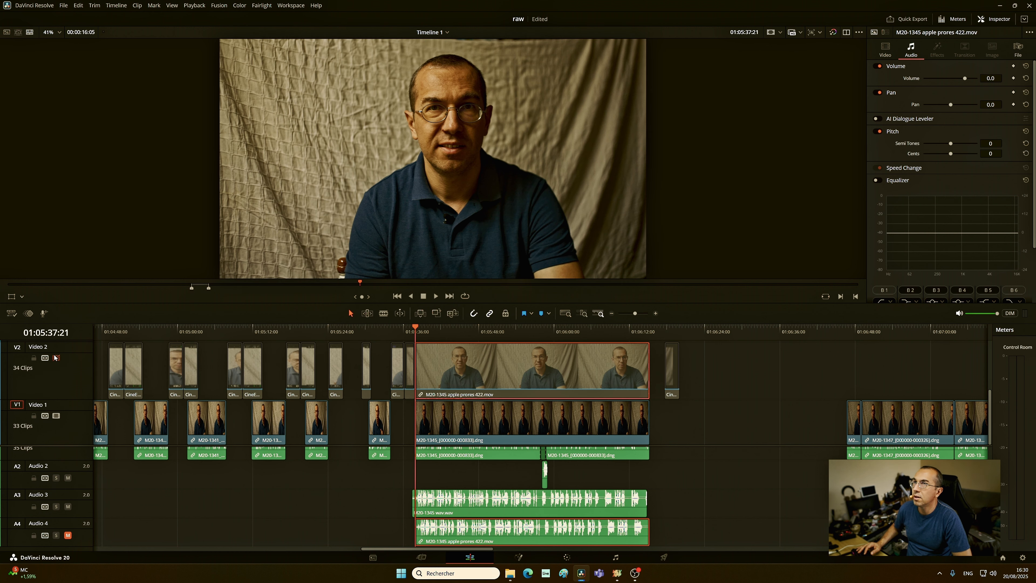
click(56, 358)
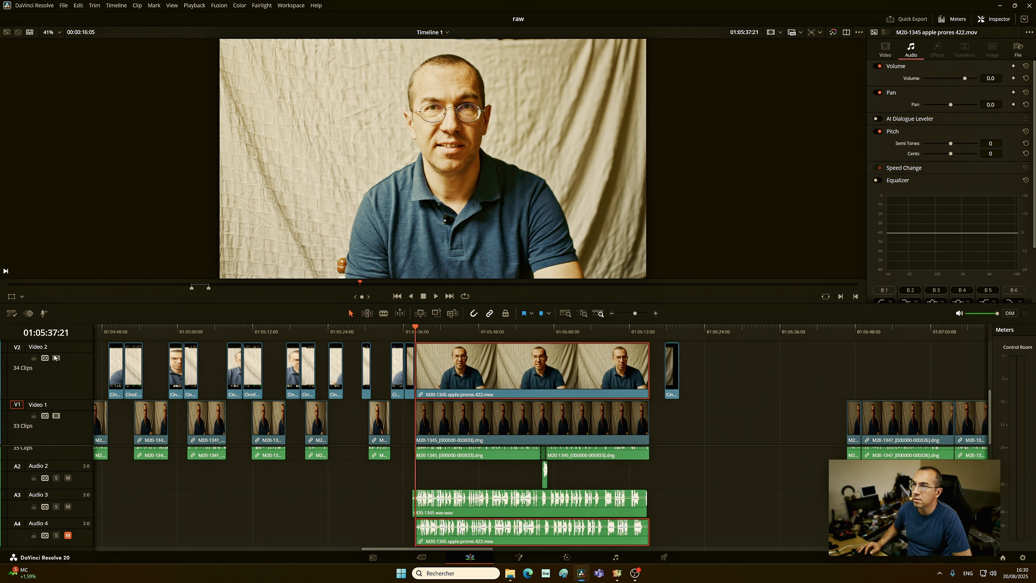
scroll(439, 366, up, 3)
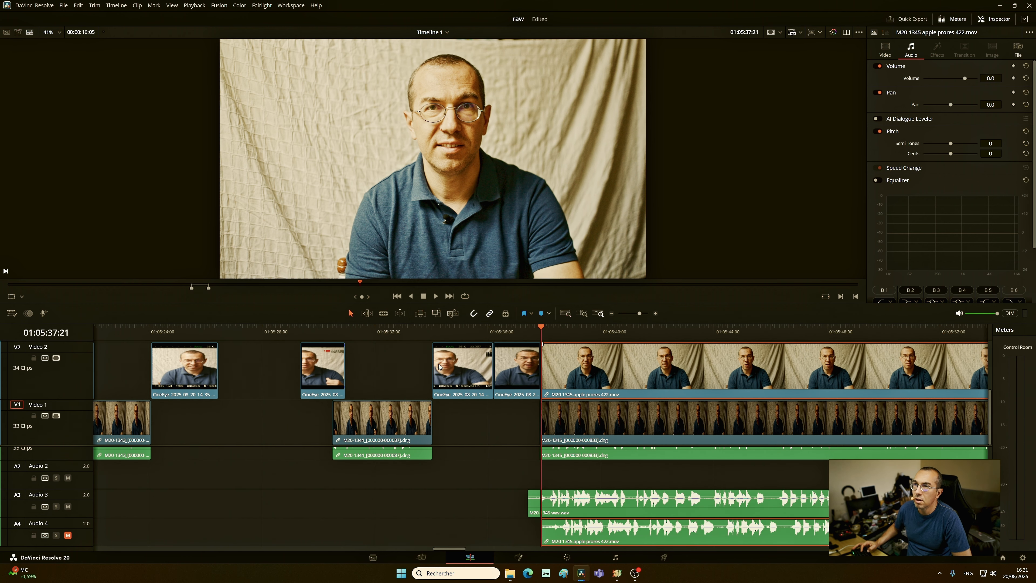
scroll(439, 366, up, 1)
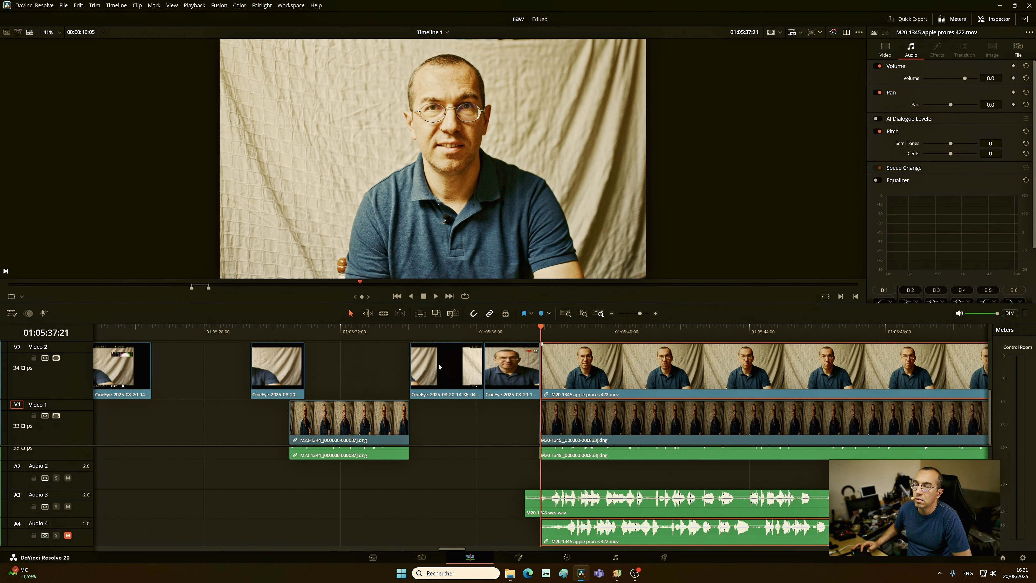
drag(606, 367, 588, 371)
scroll(594, 382, up, 1)
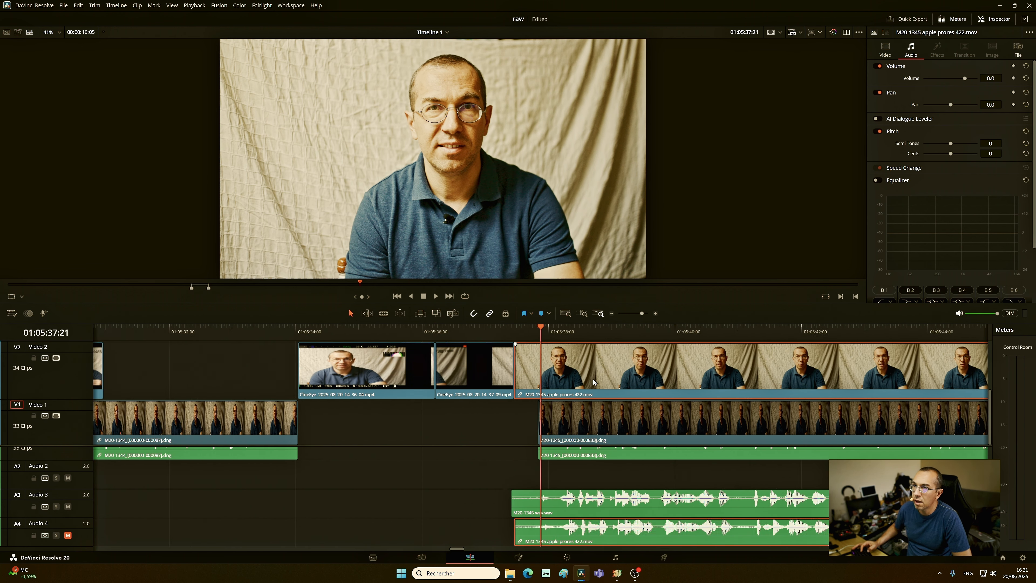
scroll(593, 382, up, 1)
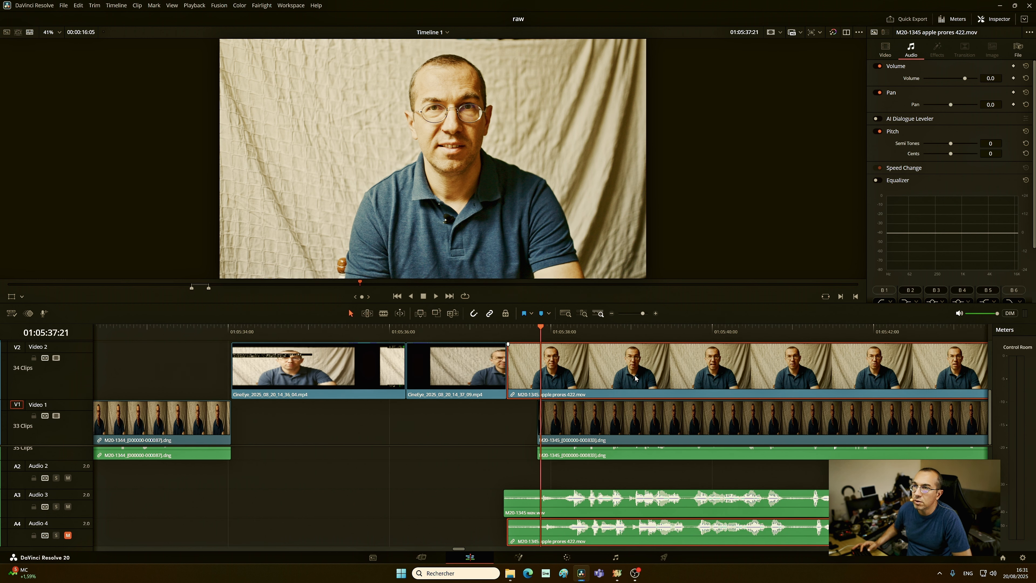
drag(635, 377, 628, 382)
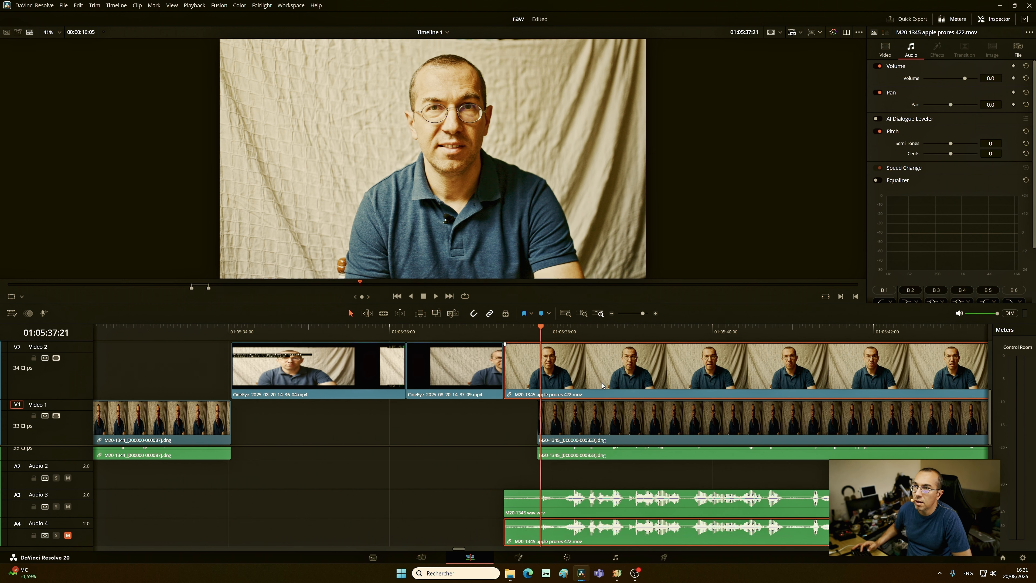
scroll(603, 385, up, 2)
scroll(618, 382, up, 3)
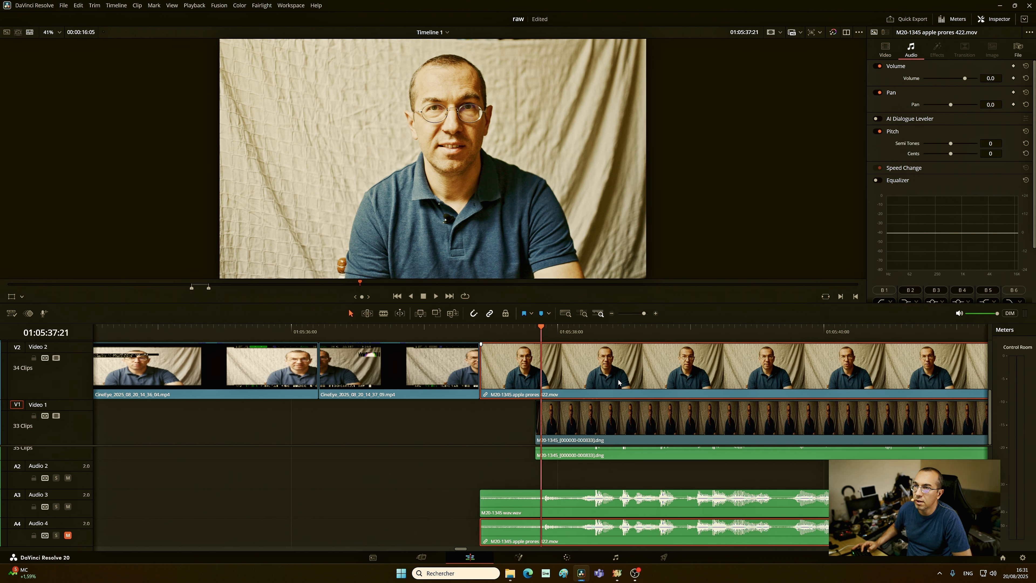
scroll(618, 382, down, 6)
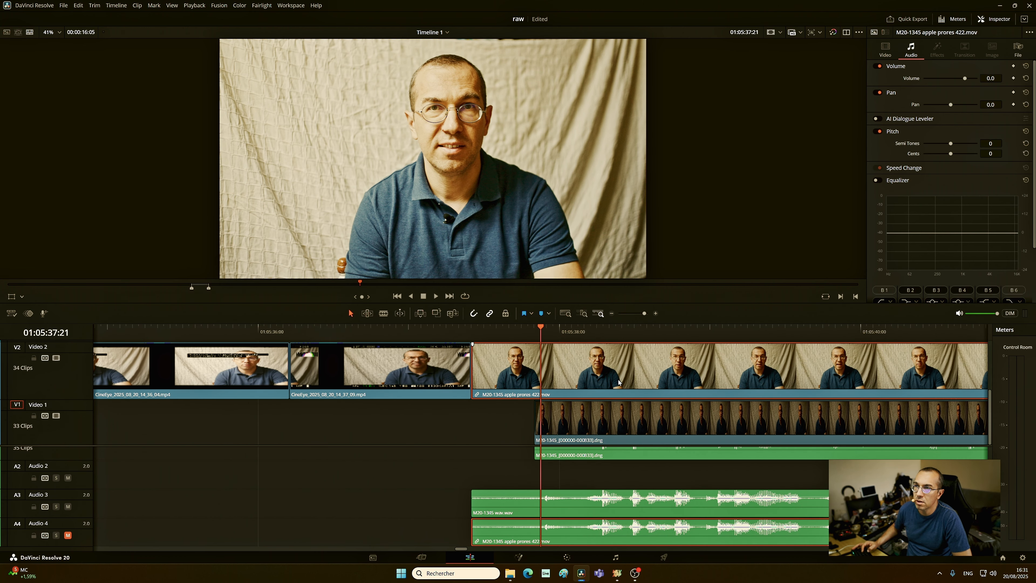
scroll(618, 382, down, 4)
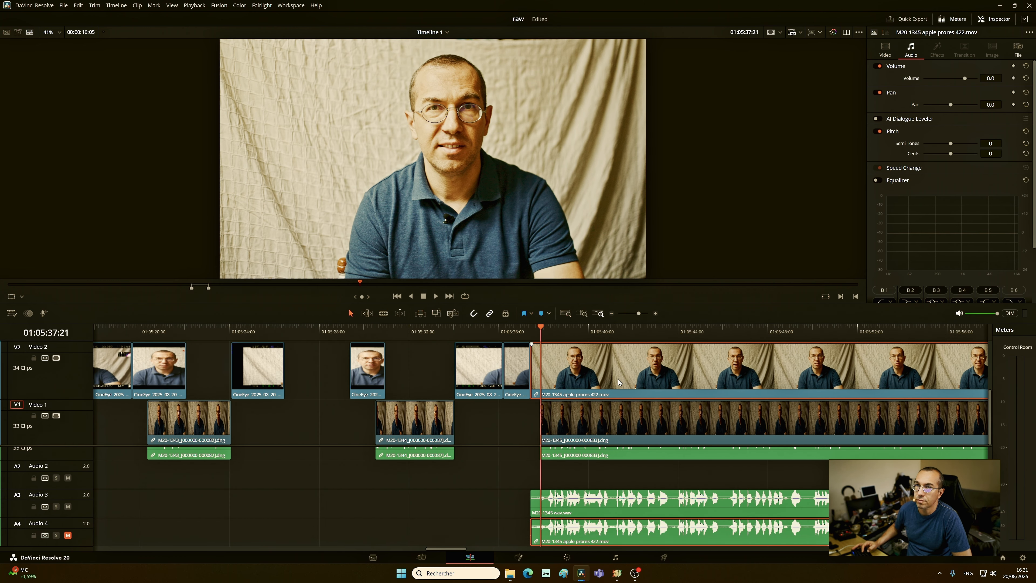
Step: Play the ProRes clip from 01:05:57:22 to check its lip sync around the short Audio 2 clip
click(757, 328)
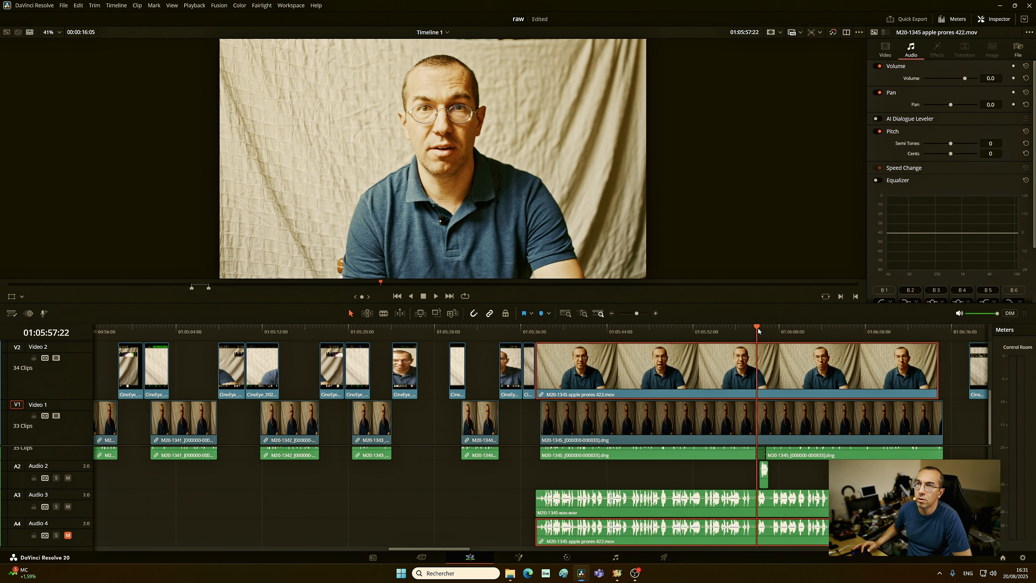
scroll(781, 351, up, 3)
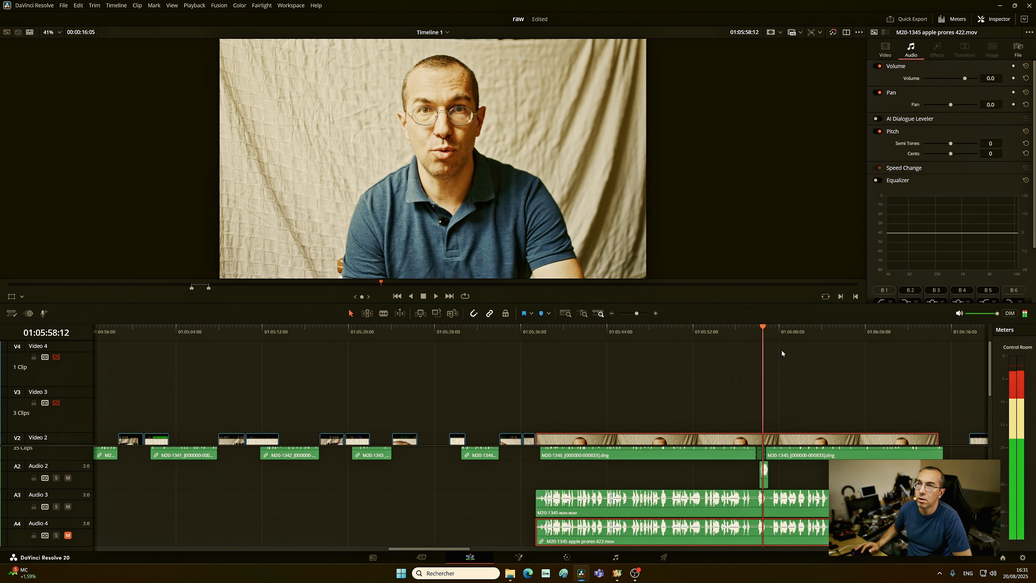
key(space)
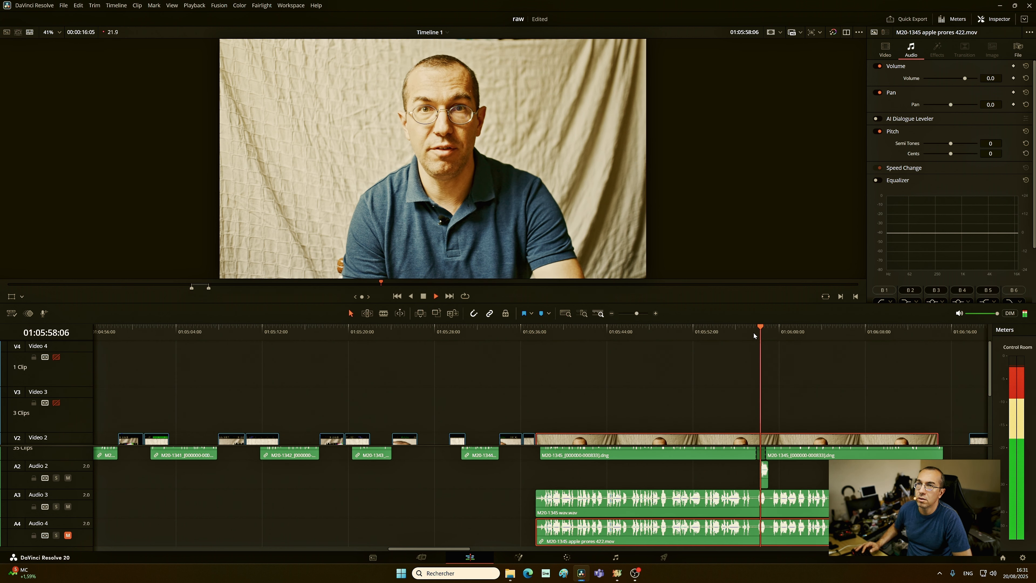
key(space)
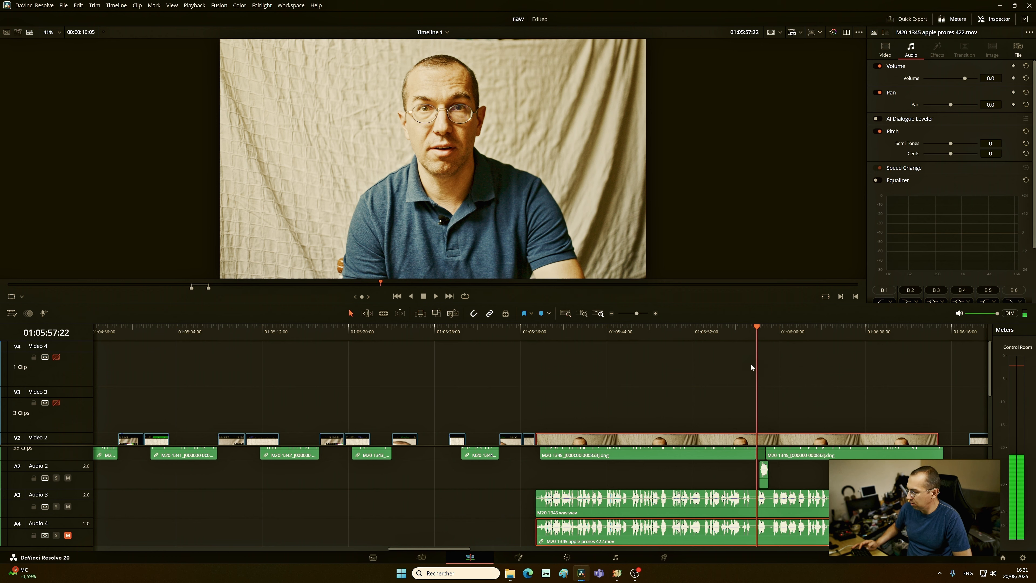
scroll(751, 365, down, 3)
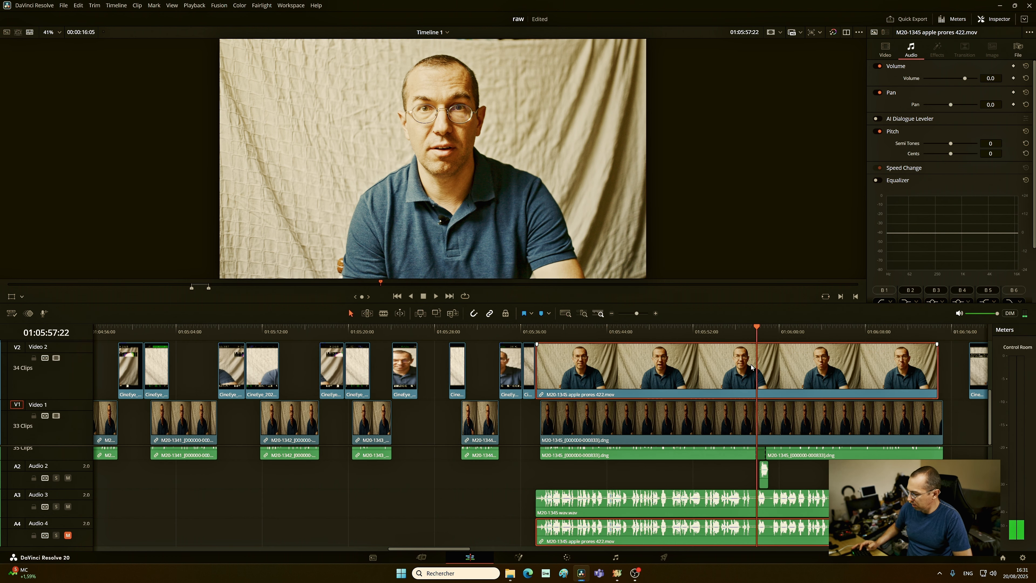
Step: Enlarge the timeline area so Audio 1's full waveform shows above Audio 2, 3 and 4 around 01:05:57:22
scroll(751, 365, up, 4)
key(ctrl+equal)
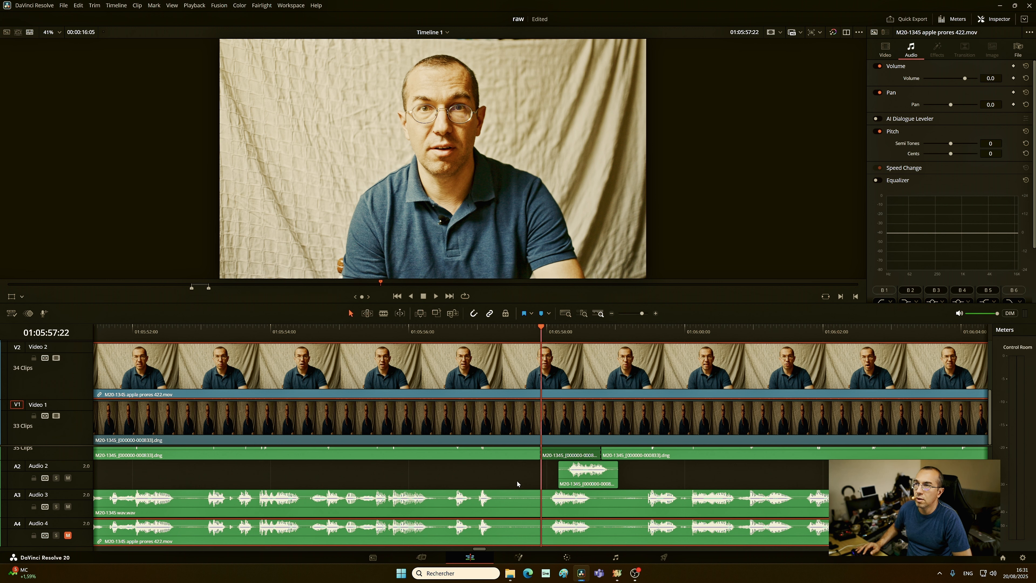
scroll(512, 485, up, 1)
scroll(511, 484, down, 1)
click(634, 421)
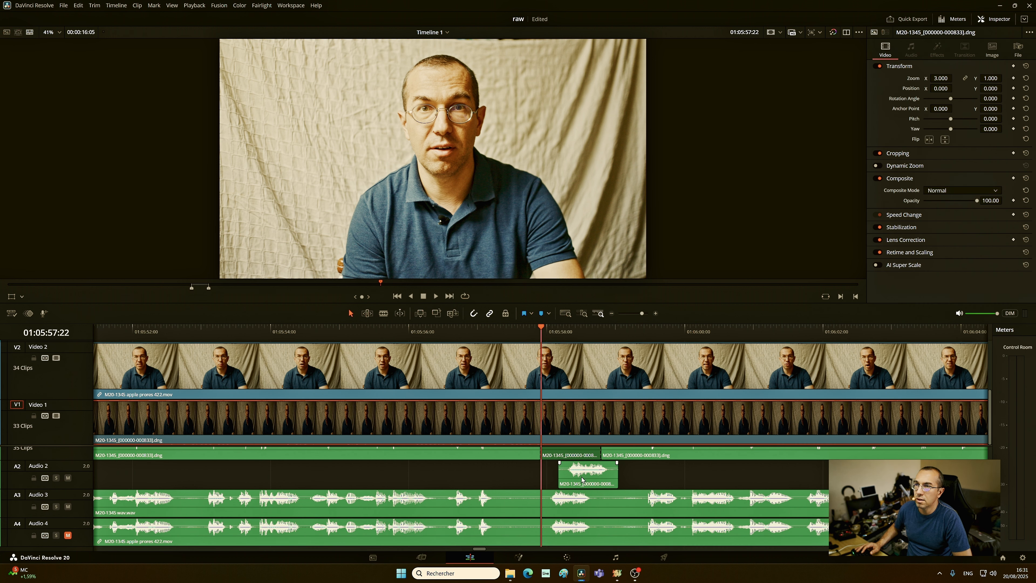
click(572, 505)
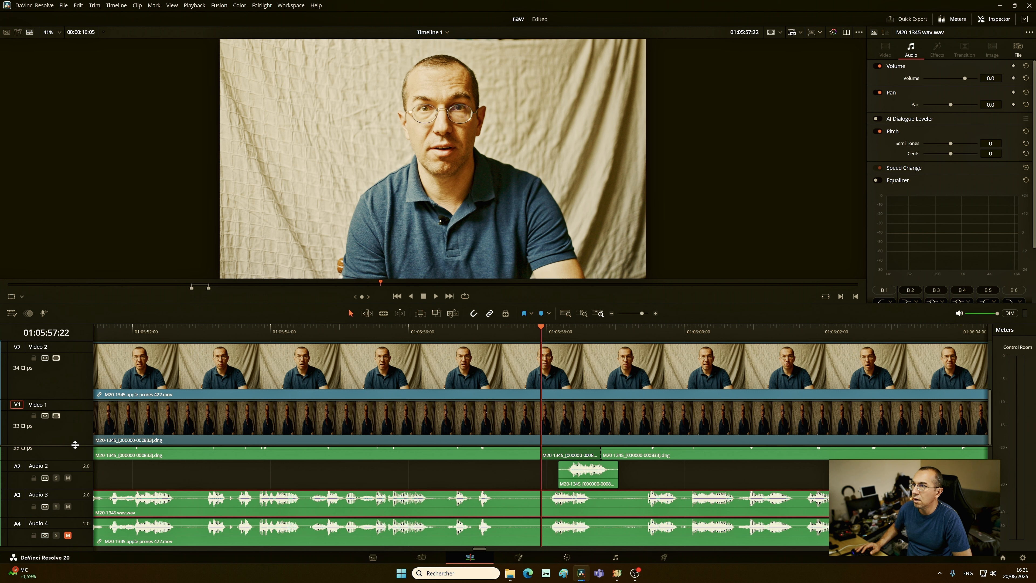
drag(75, 444, 76, 439)
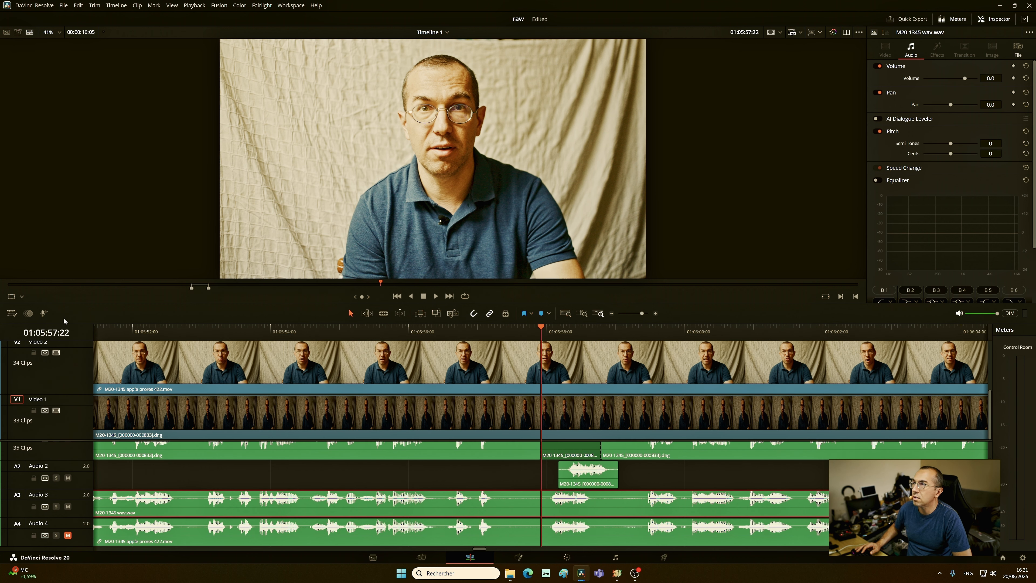
drag(64, 322, 82, 289)
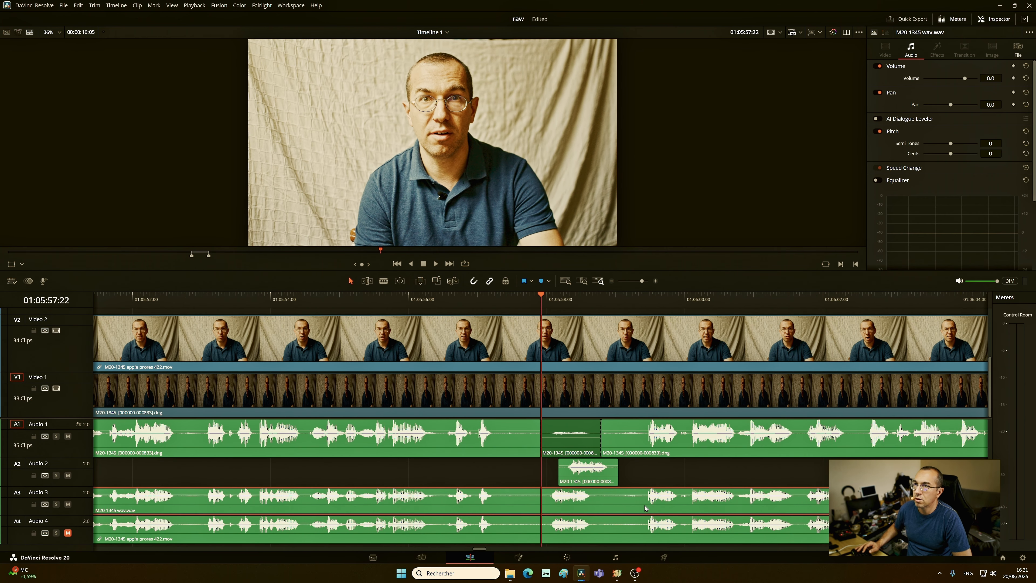
Step: Examine the ProRes, DNG and WAV clips with Video 2 disabled, and check the M20-1345 source clip in MLV App before returning to Resolve
click(456, 320)
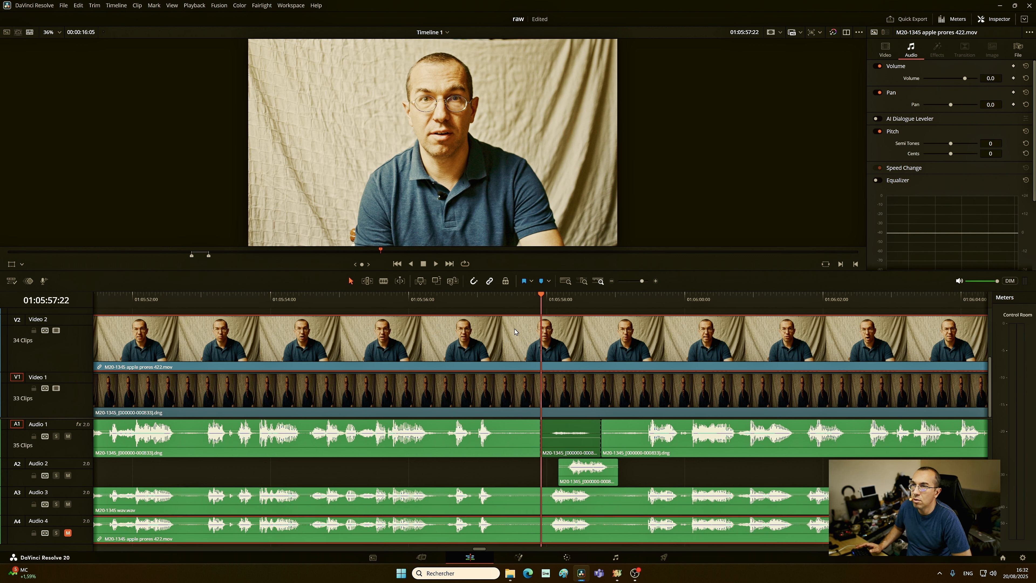
click(439, 413)
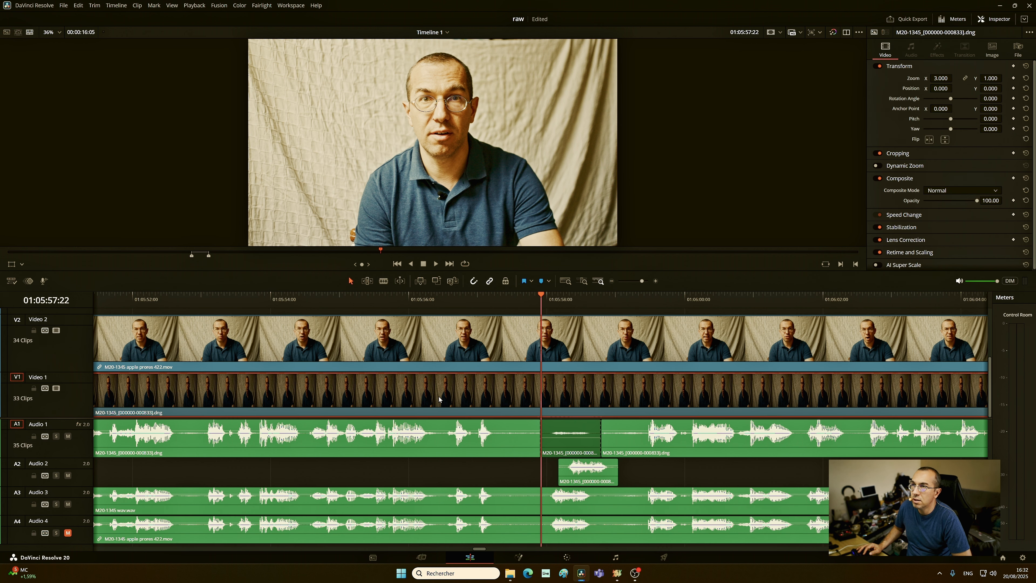
click(57, 388)
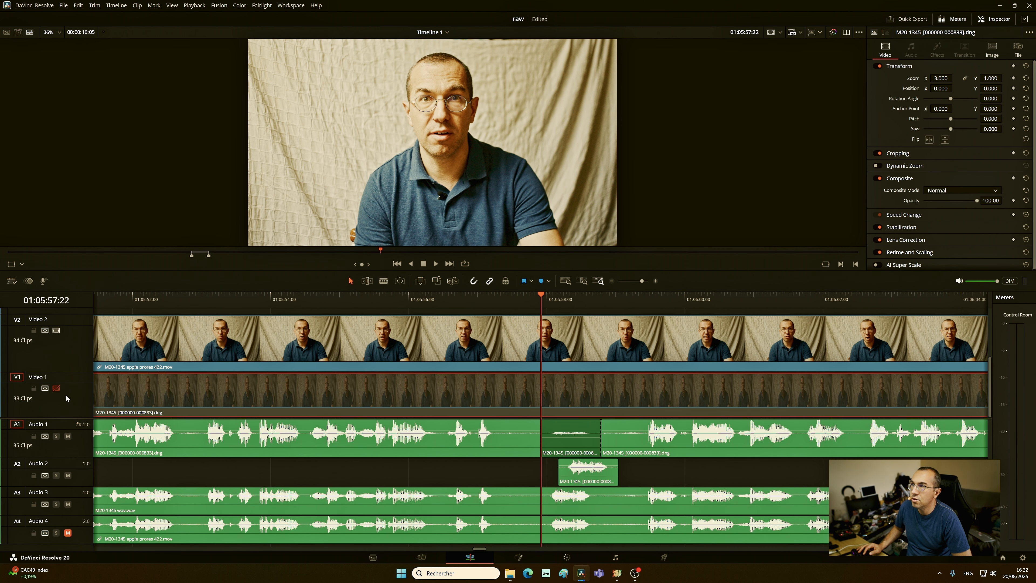
click(57, 388)
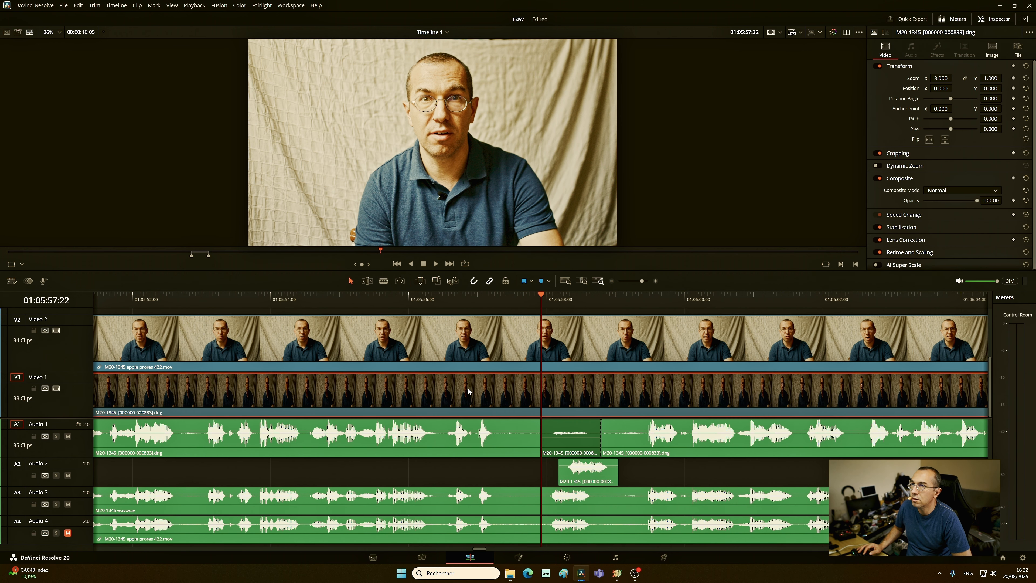
click(57, 330)
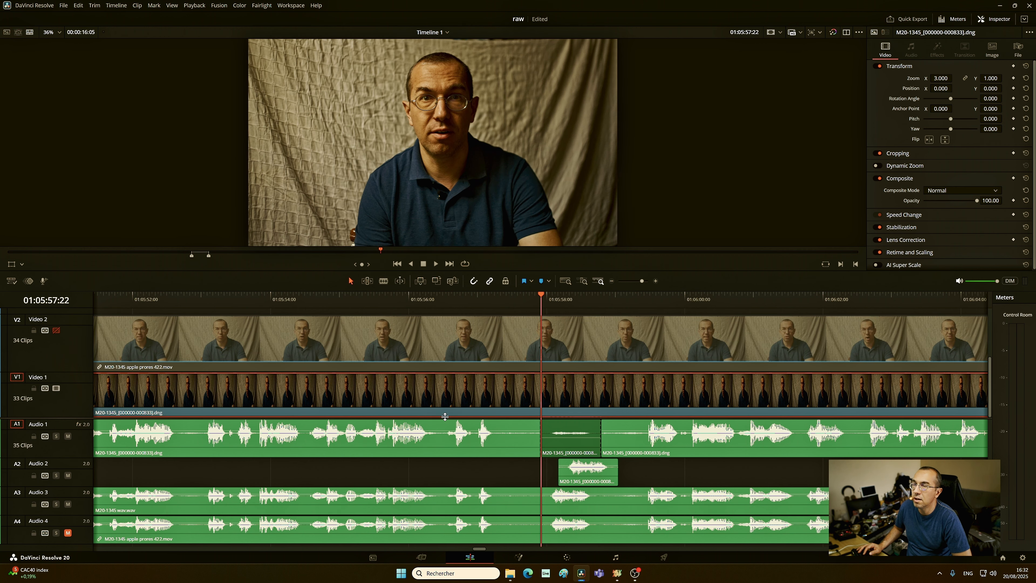
click(471, 503)
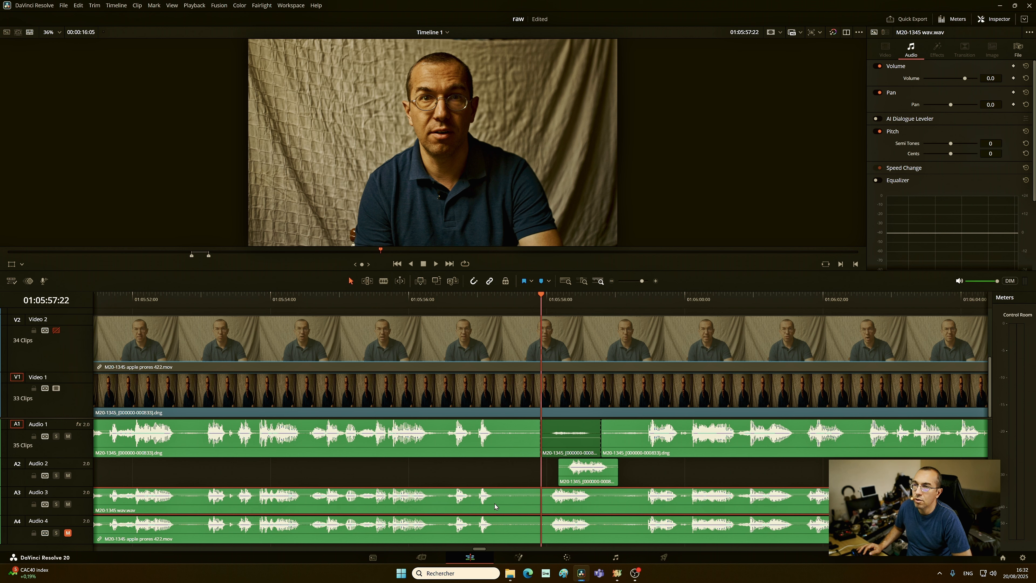
click(617, 573)
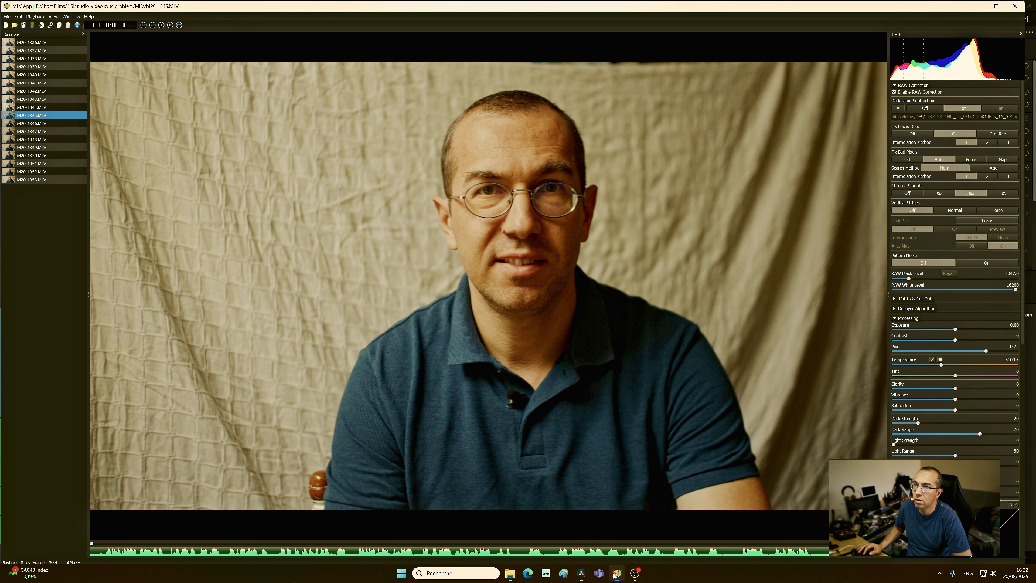
click(584, 574)
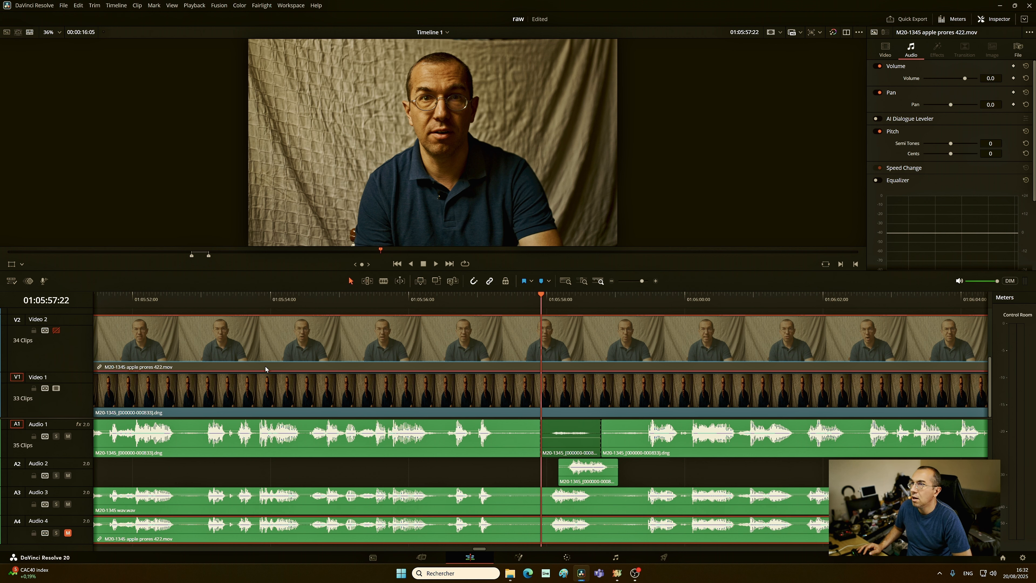
Step: Unmute and solo Audio 4, and re-enable Video 2 so the ProRes picture is paired with its own sound
click(68, 533)
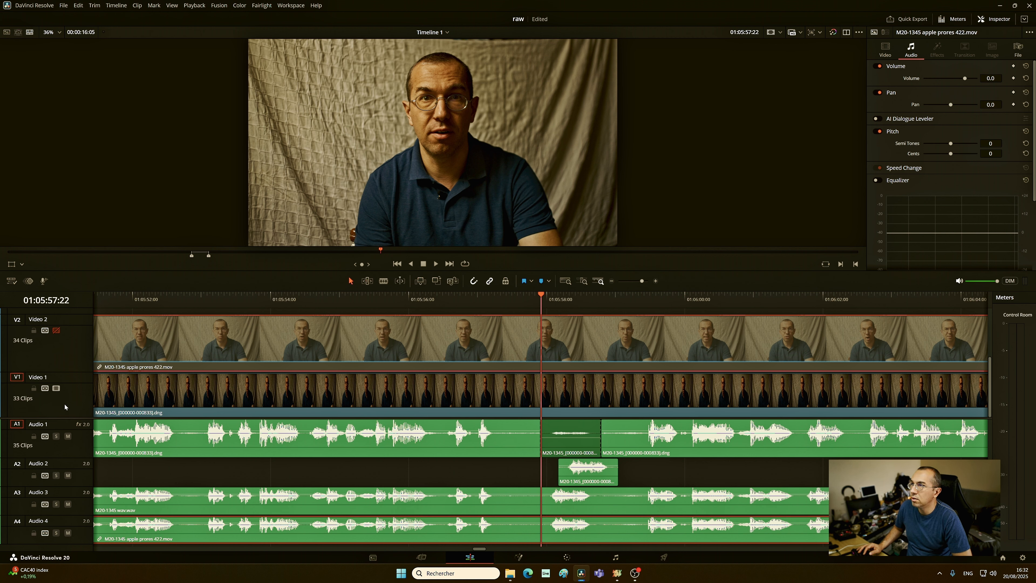
click(57, 532)
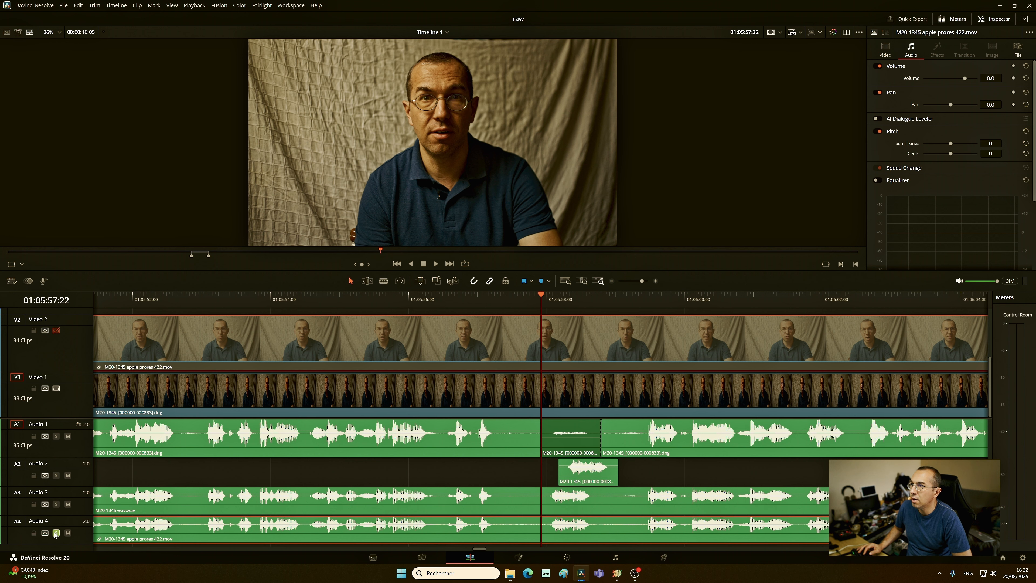
click(56, 331)
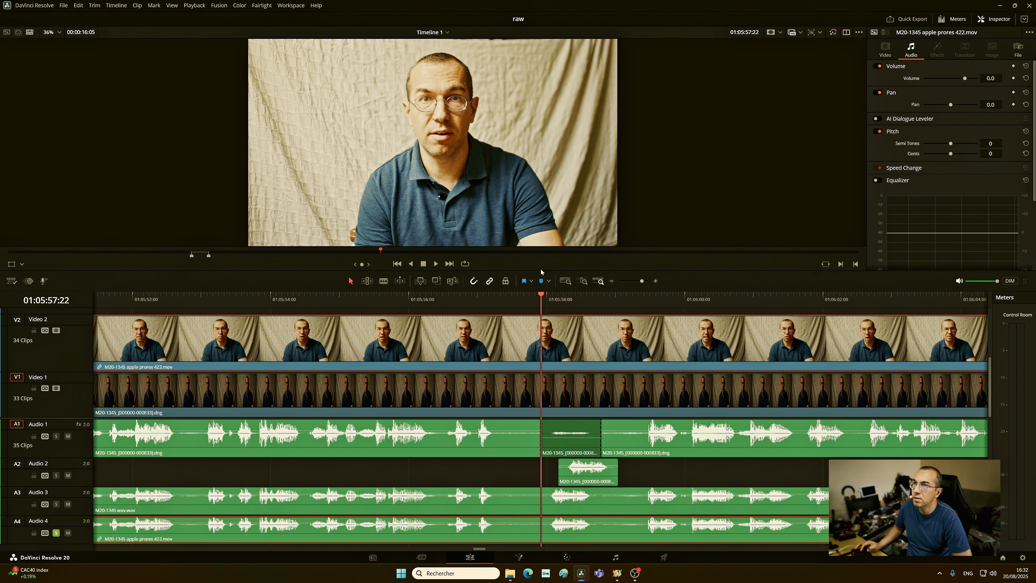
Step: Play the ProRes clip with its own audio twice through the passage around 01:05:58 to check lip sync
click(505, 296)
key(space)
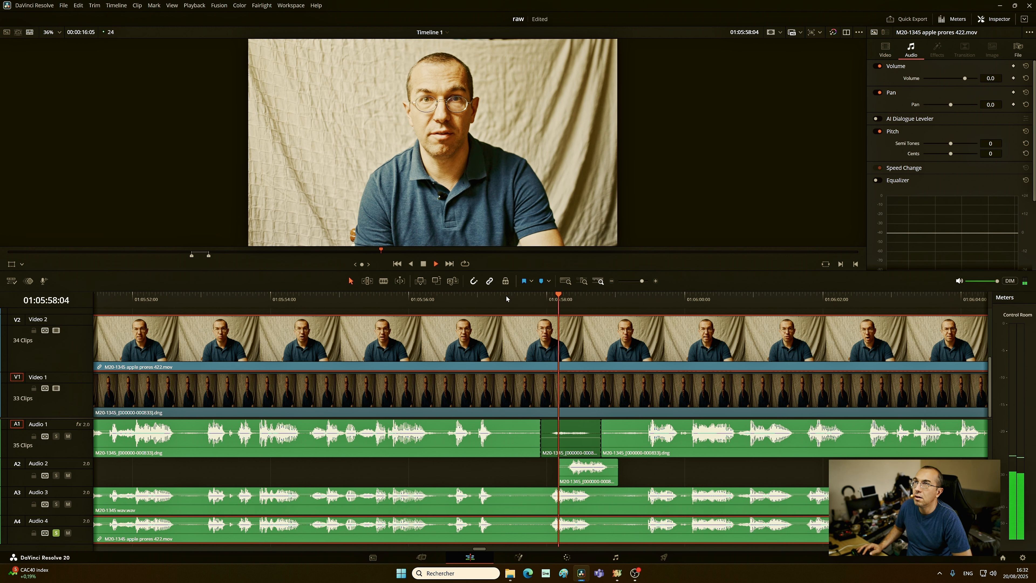
key(space)
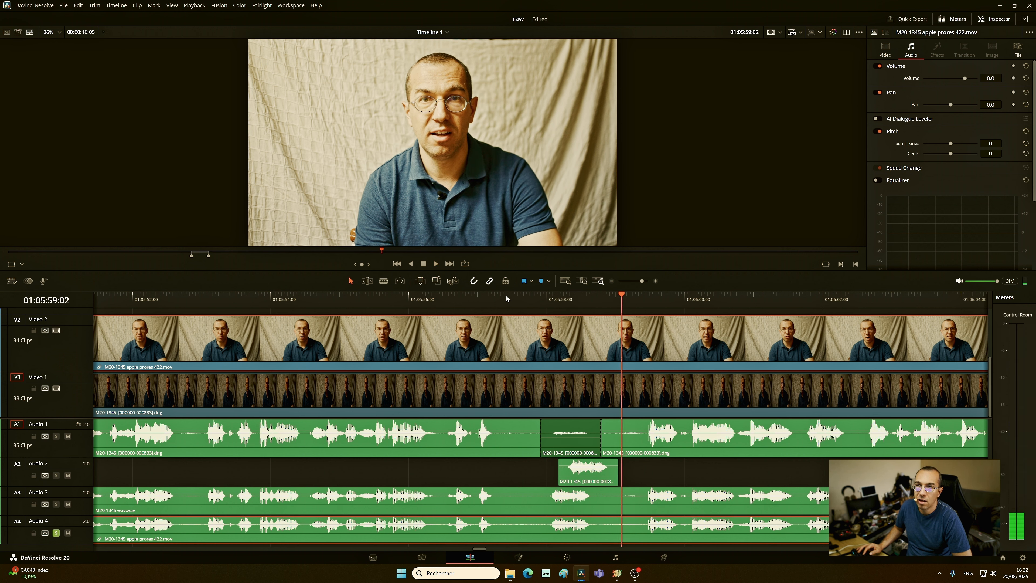
click(422, 305)
key(space)
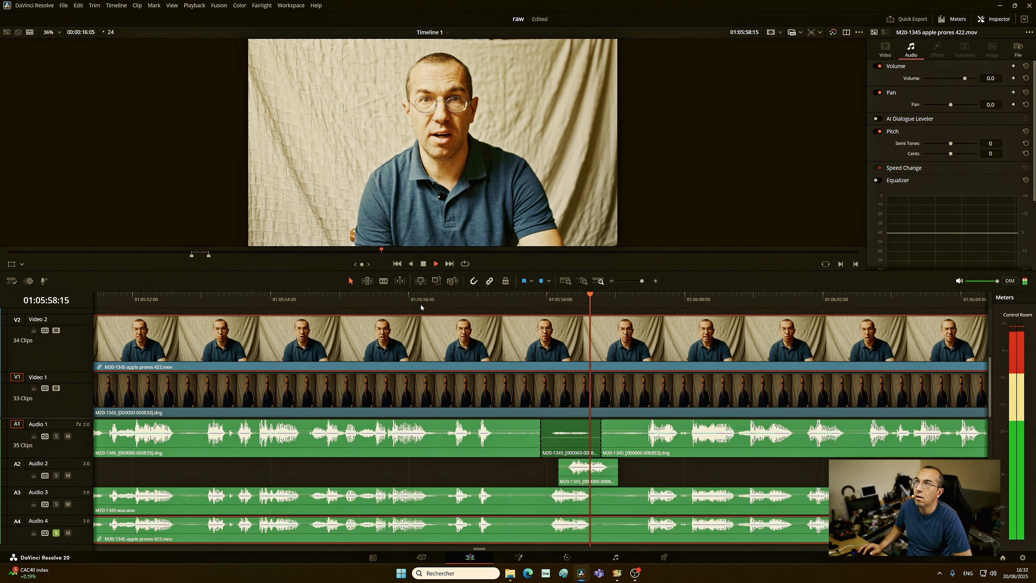
key(space)
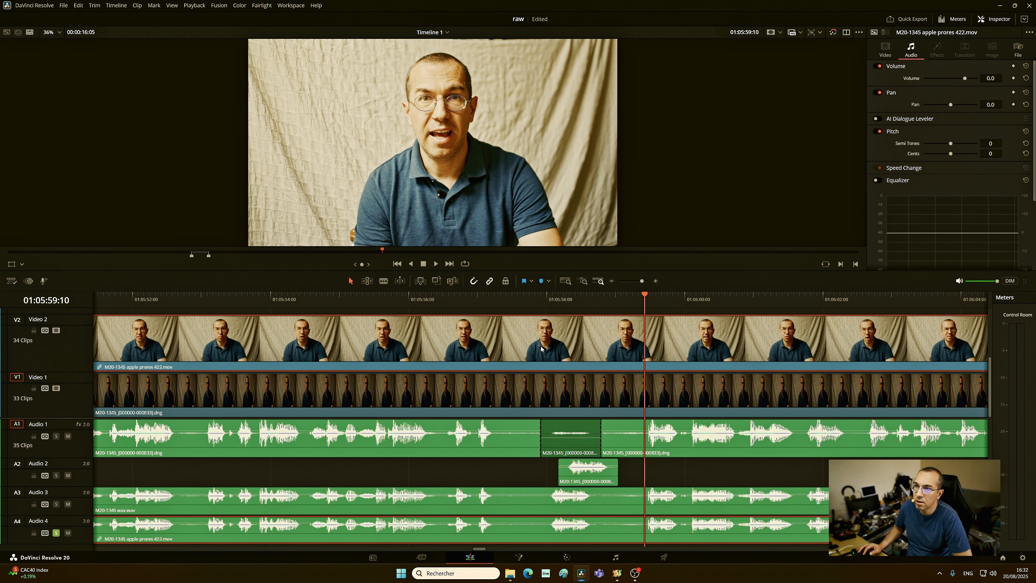
Step: Replay the ProRes clip with its own audio around 01:05:58 and park the playhead at 01:05:58:01
click(553, 296)
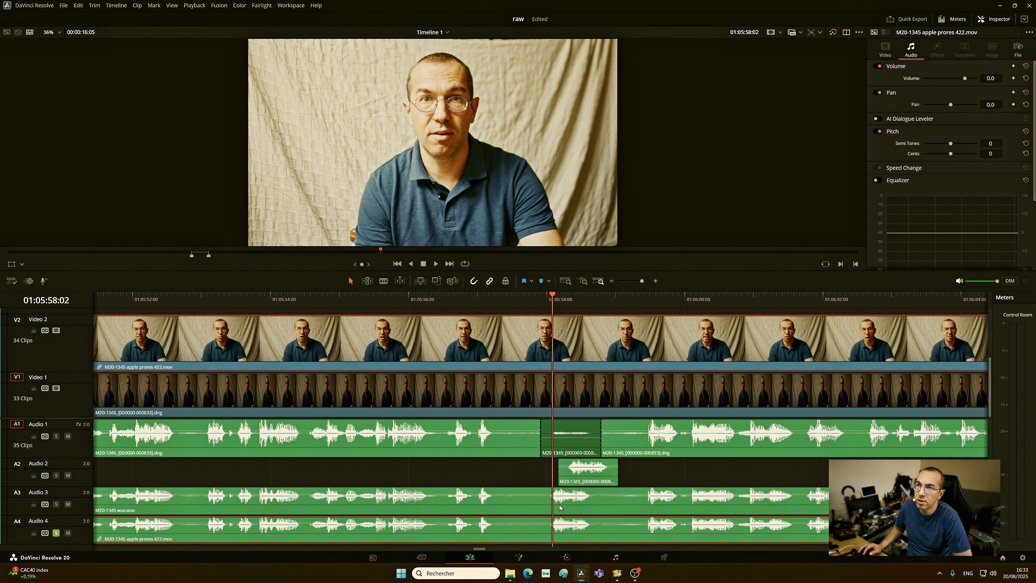
key(space)
key(space)
click(538, 295)
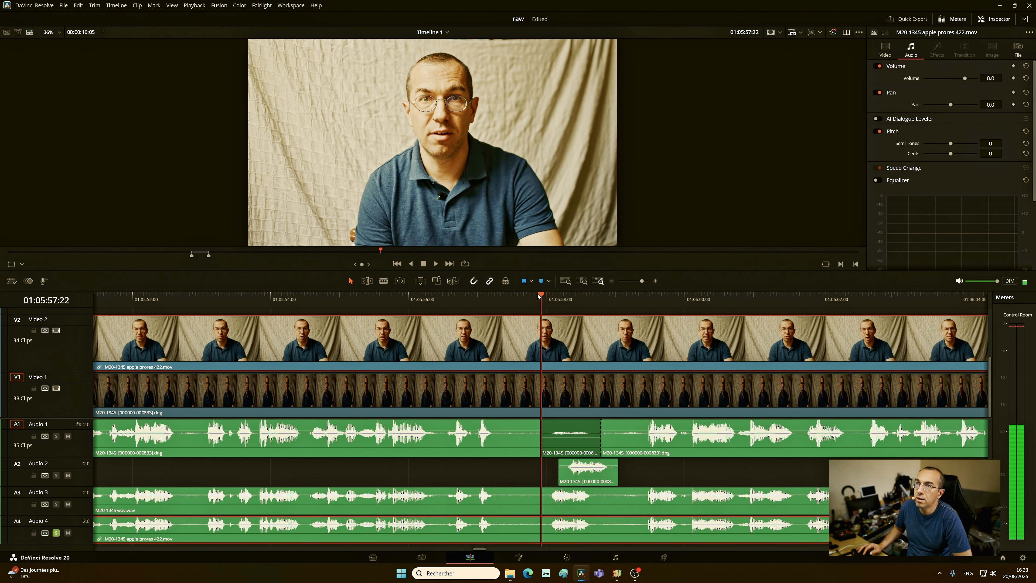
click(546, 295)
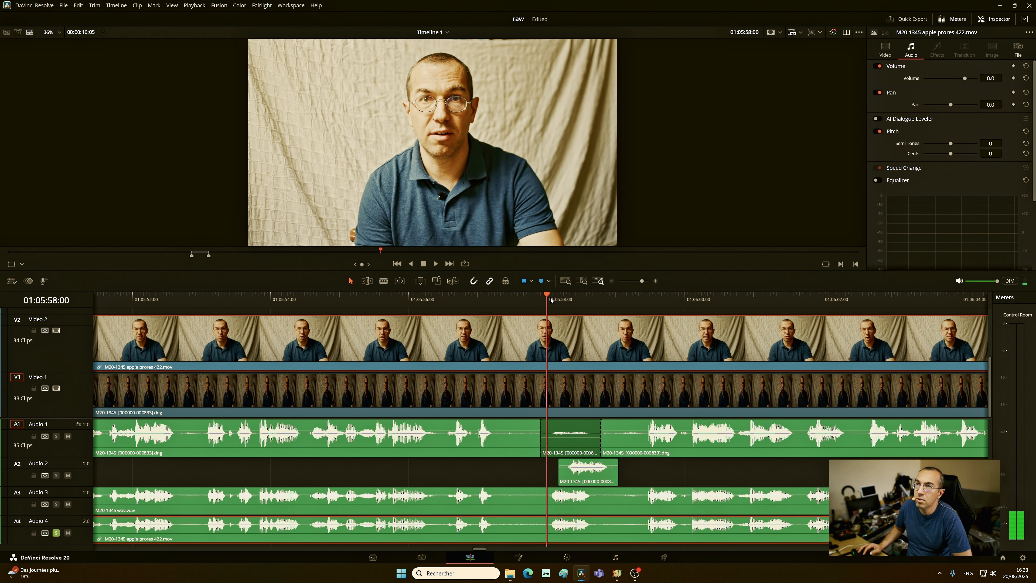
click(550, 296)
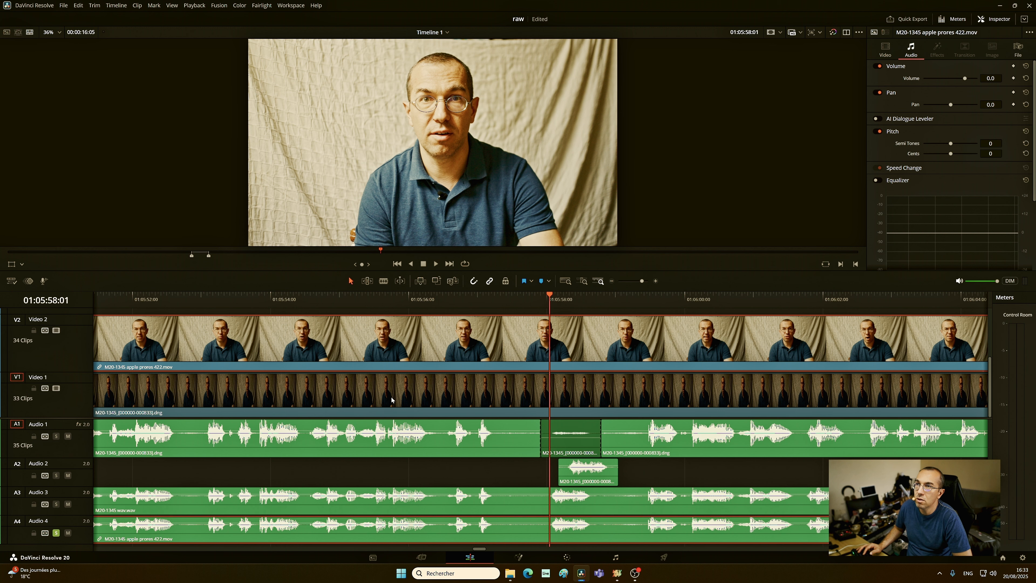
Step: Switch the Video 2 and Video 1 tracks off and on at 01:05:58:01 to compare the ProRes and DNG frames, leaving both enabled
click(56, 330)
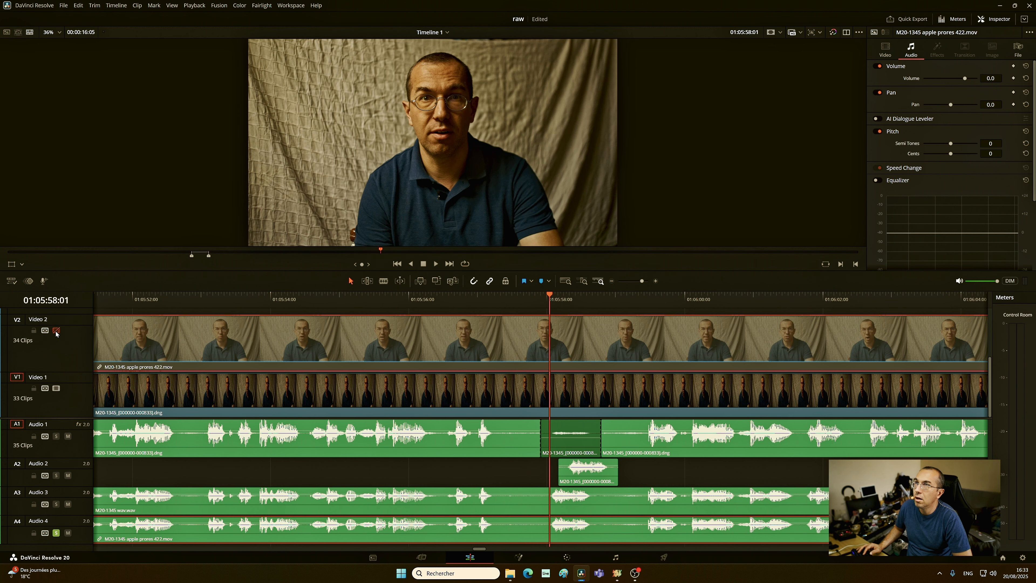
click(56, 388)
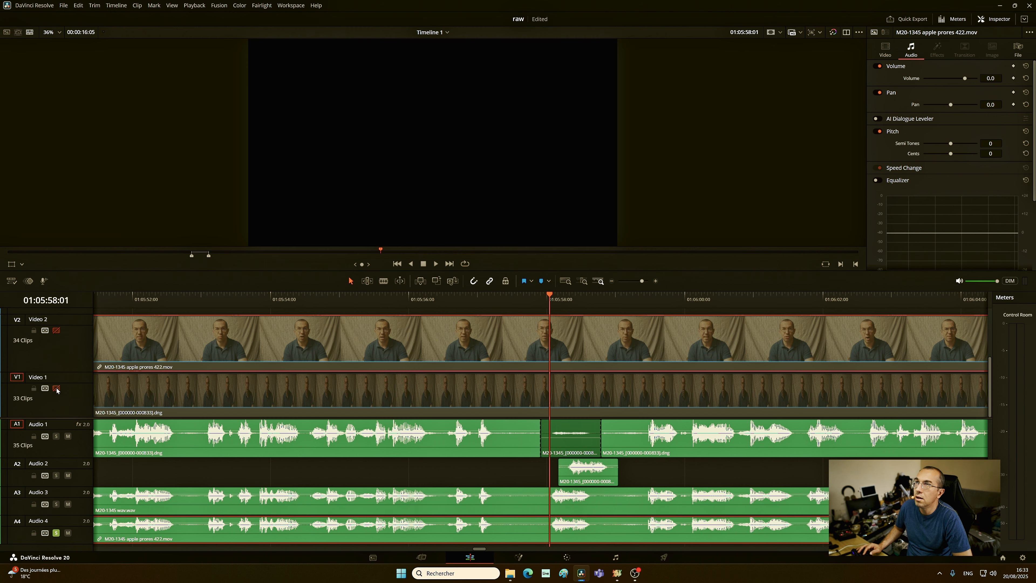
click(57, 388)
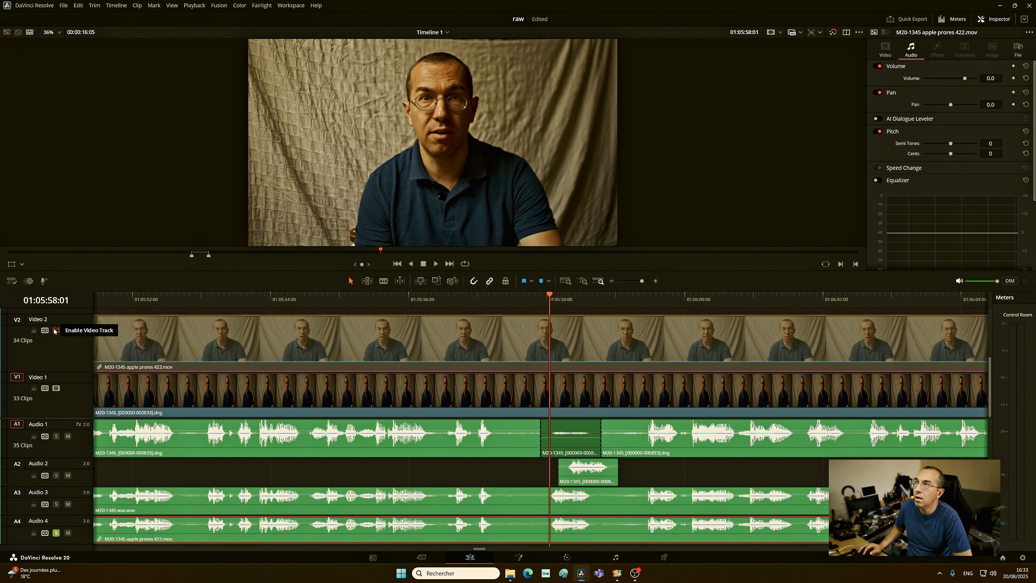
click(56, 330)
click(56, 388)
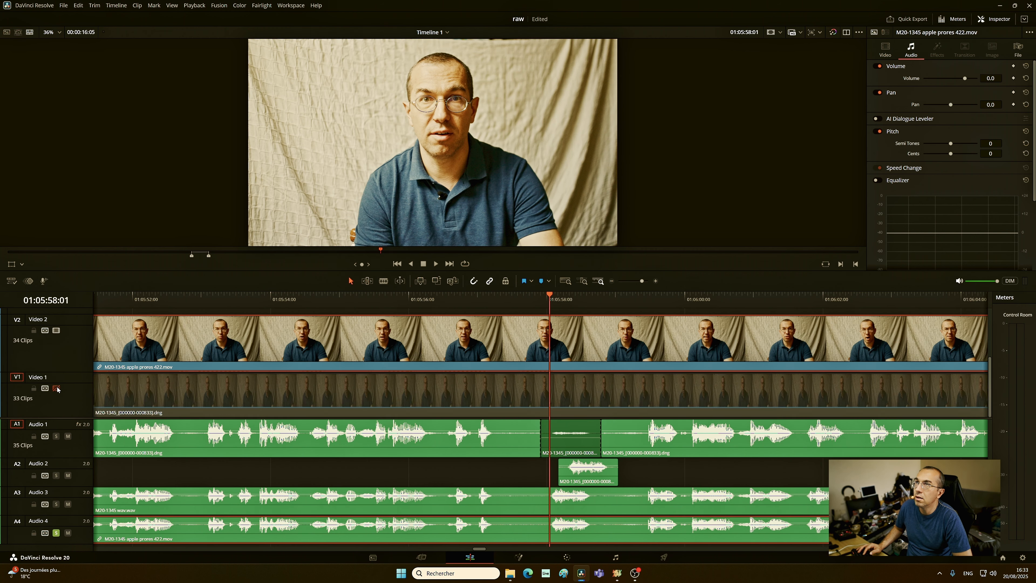
click(57, 388)
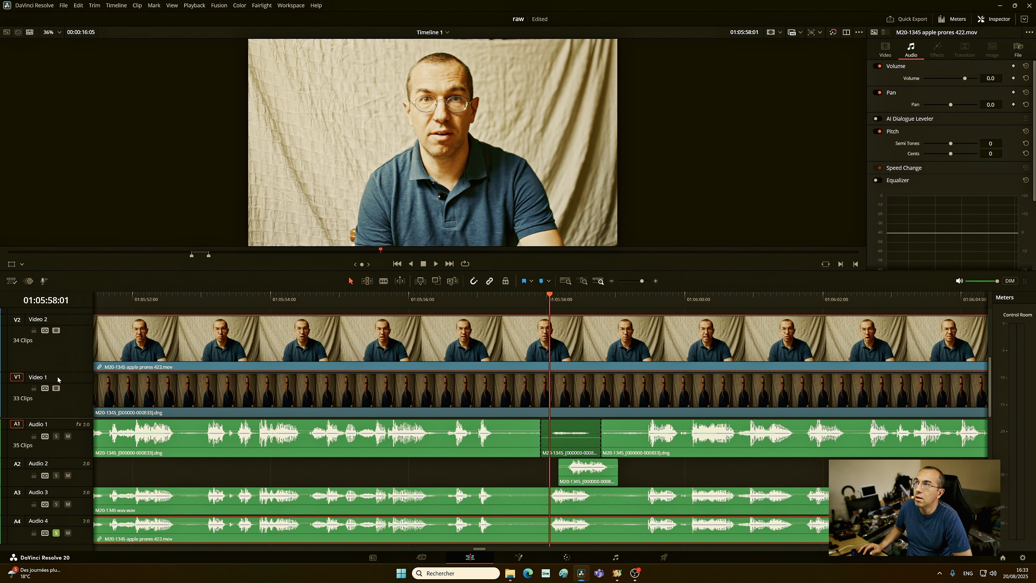
click(56, 330)
click(56, 331)
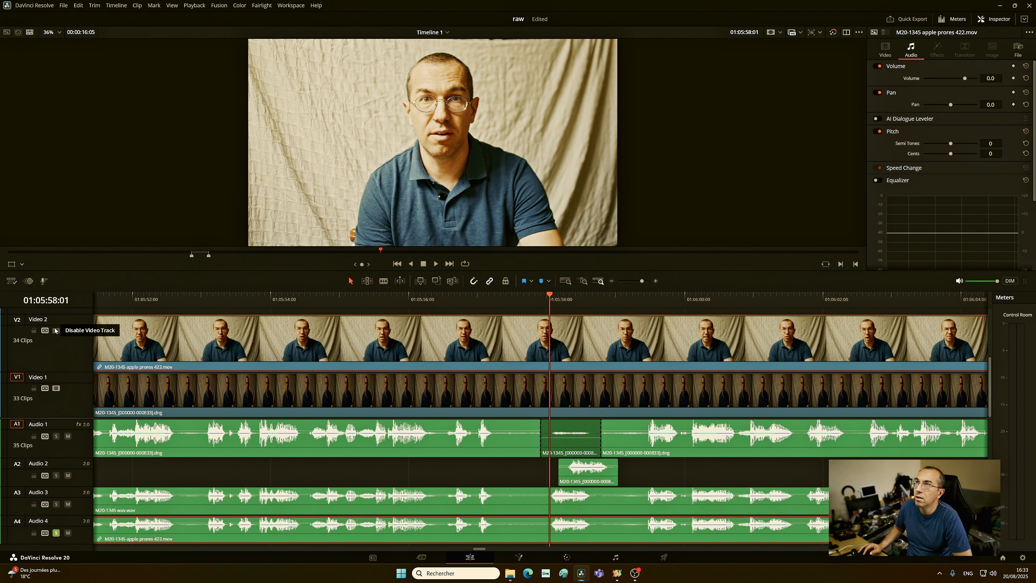
click(56, 330)
click(57, 387)
click(56, 388)
click(55, 331)
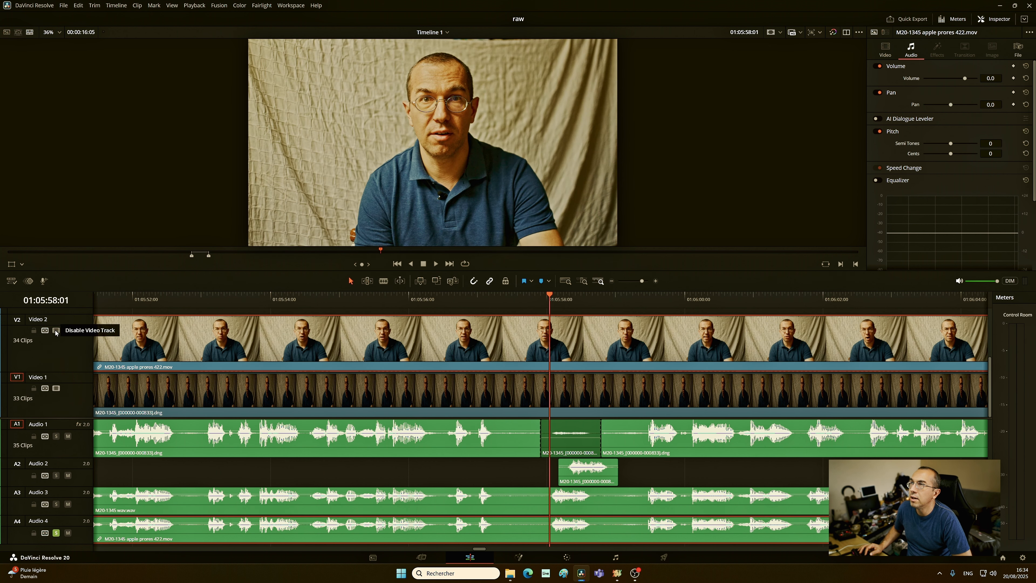
Step: Toggle Video 2 repeatedly at 01:05:58:01 to examine the mouth position in ProRes against DNG, ending with Video 2 disabled
click(56, 330)
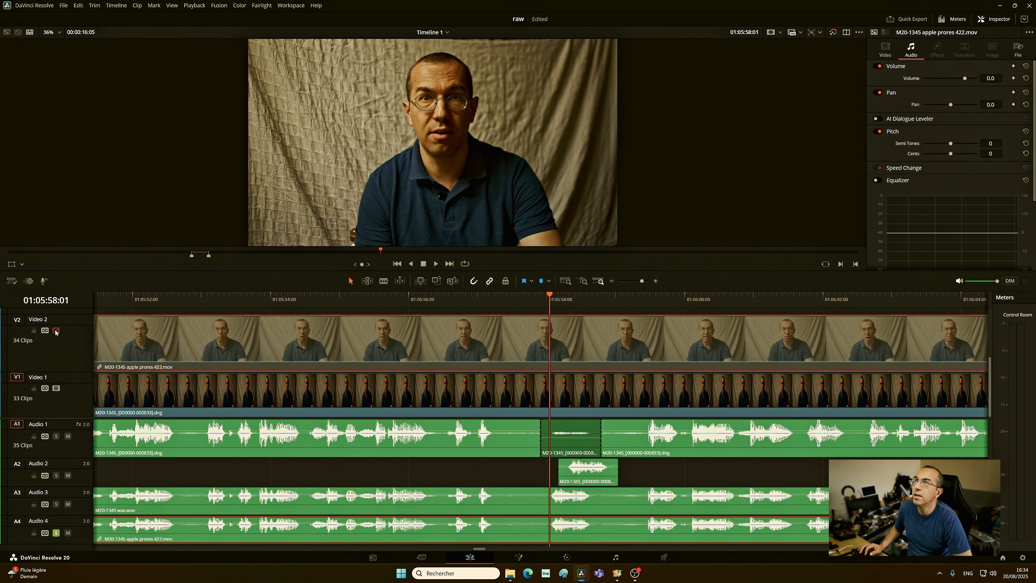
click(56, 330)
click(56, 330)
click(56, 331)
click(55, 331)
click(56, 331)
click(56, 330)
click(56, 330)
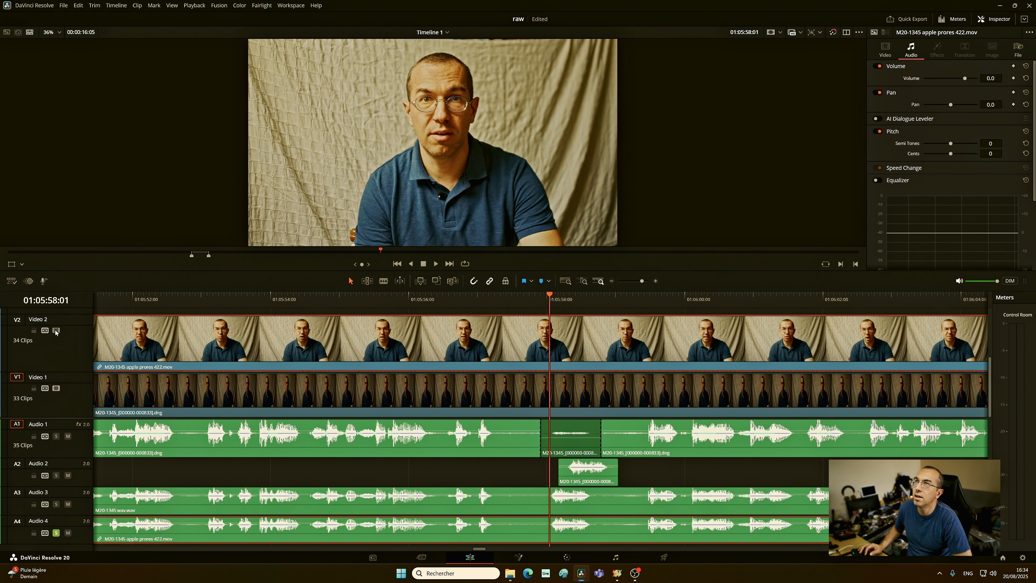
click(56, 330)
click(56, 331)
click(56, 331)
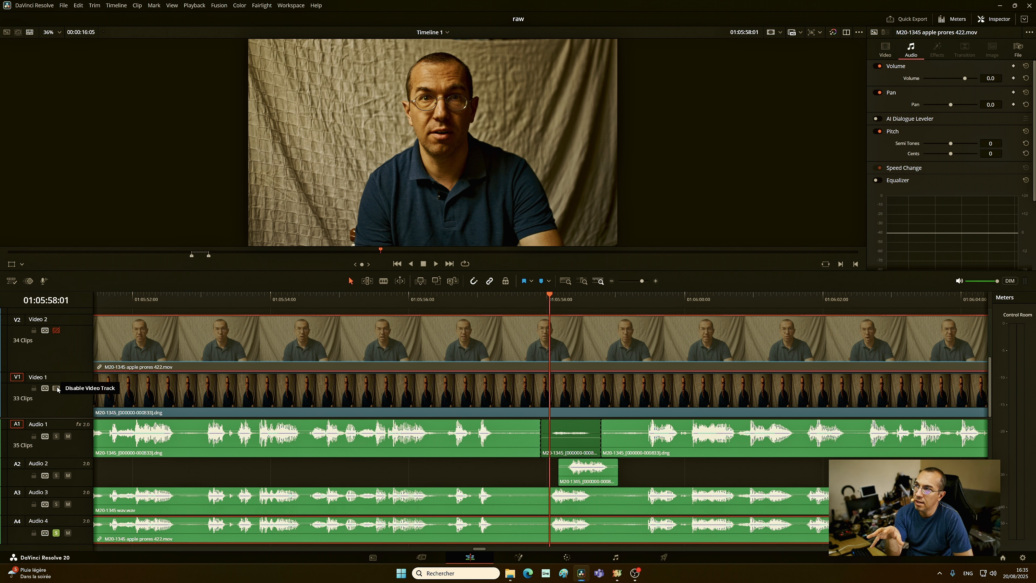
Step: Re-enable Video 2, play the ProRes picture with Audio 4 from 01:05:58:01, and return the playhead to 01:05:58:00
click(56, 331)
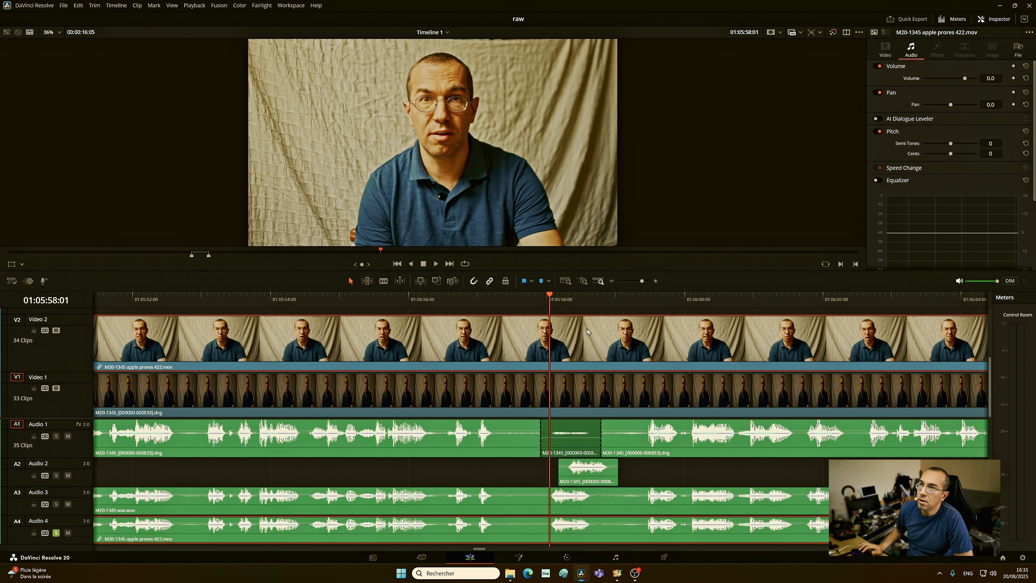
key(space)
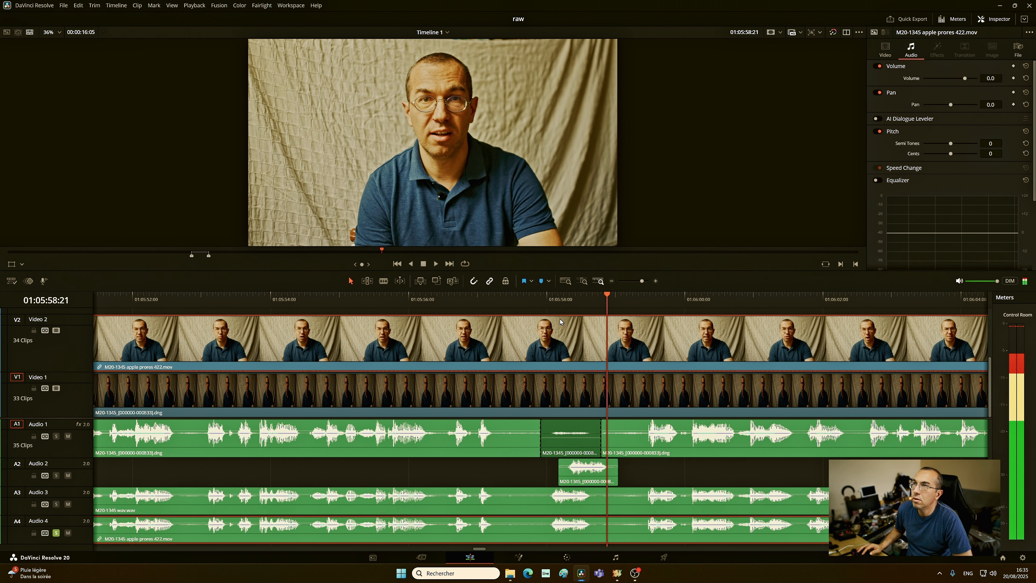
key(space)
click(547, 298)
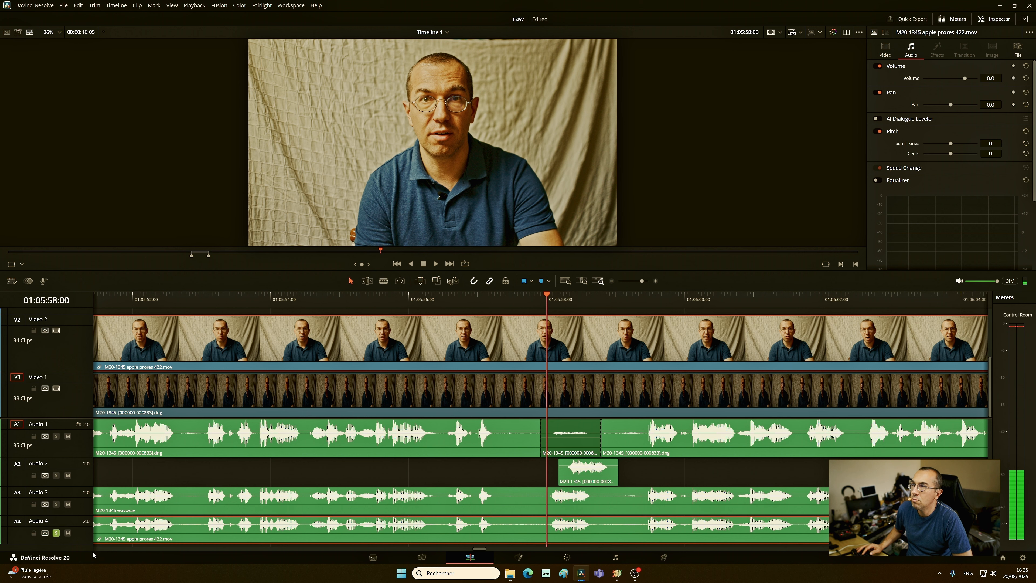
Step: Solo Audio 3 instead of Audio 4 and play the ProRes picture with the WAV sound twice through the passage around 01:05:58
click(56, 533)
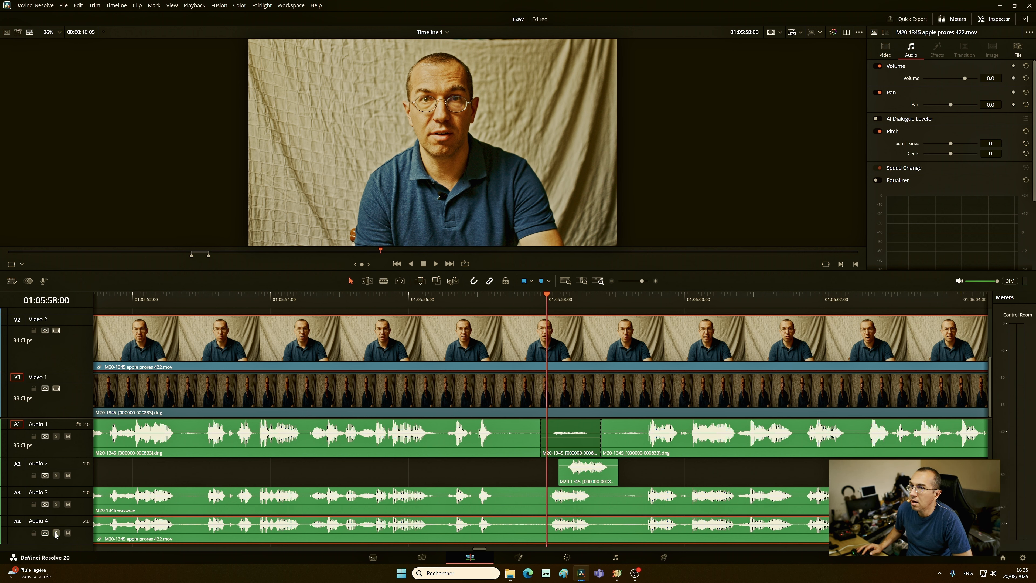
click(56, 504)
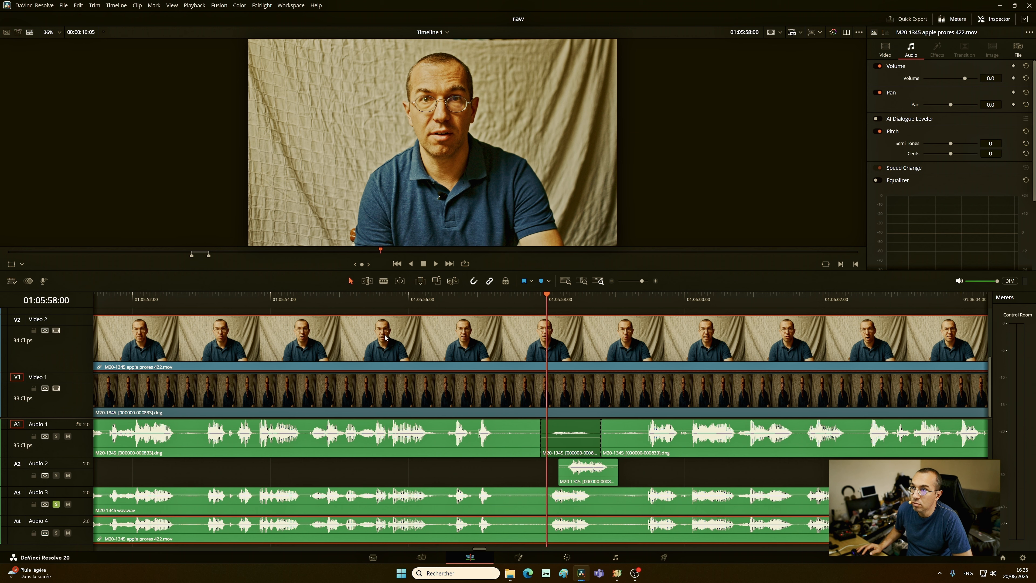
click(425, 302)
key(space)
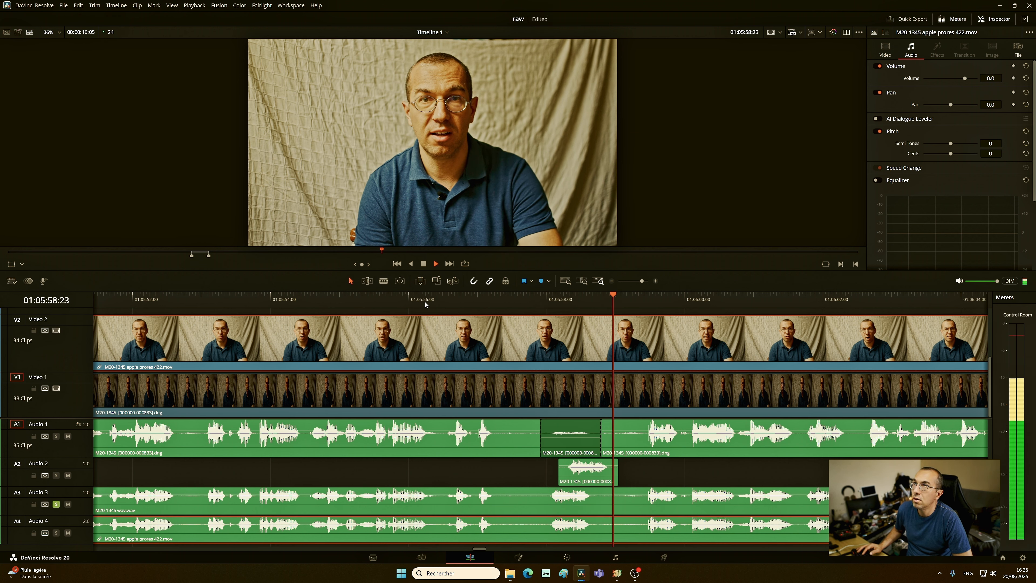
key(space)
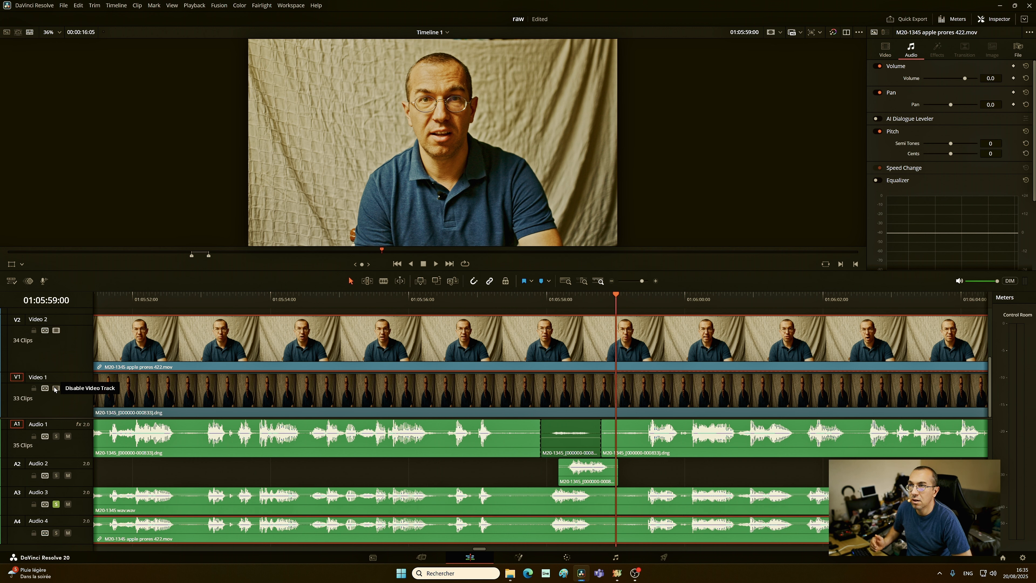
click(542, 300)
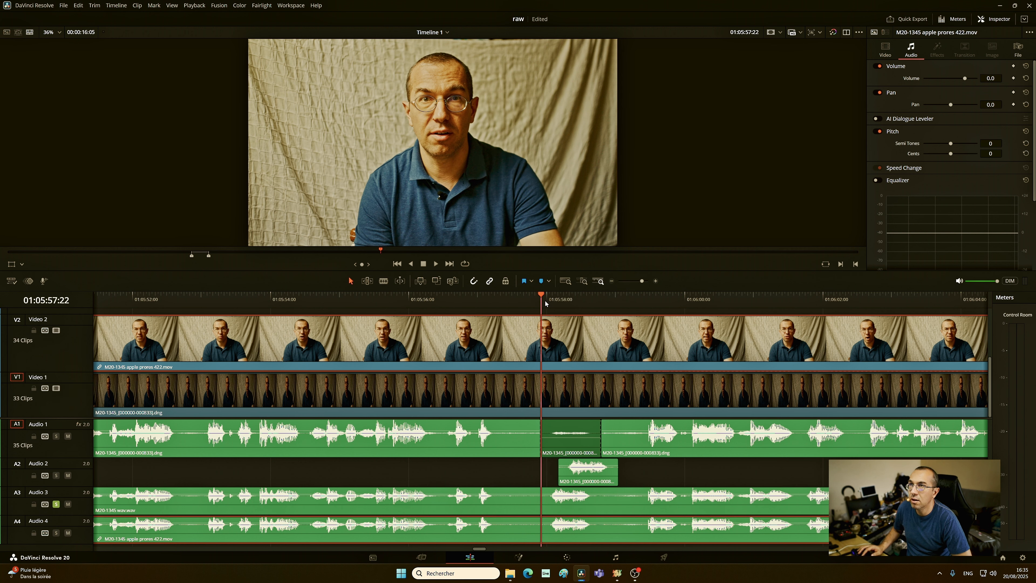
key(space)
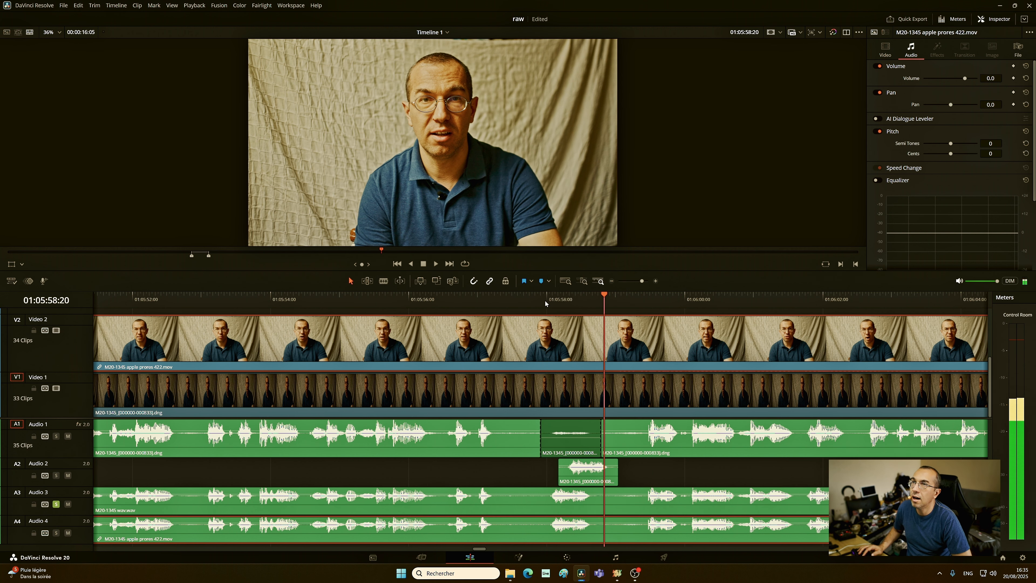
key(space)
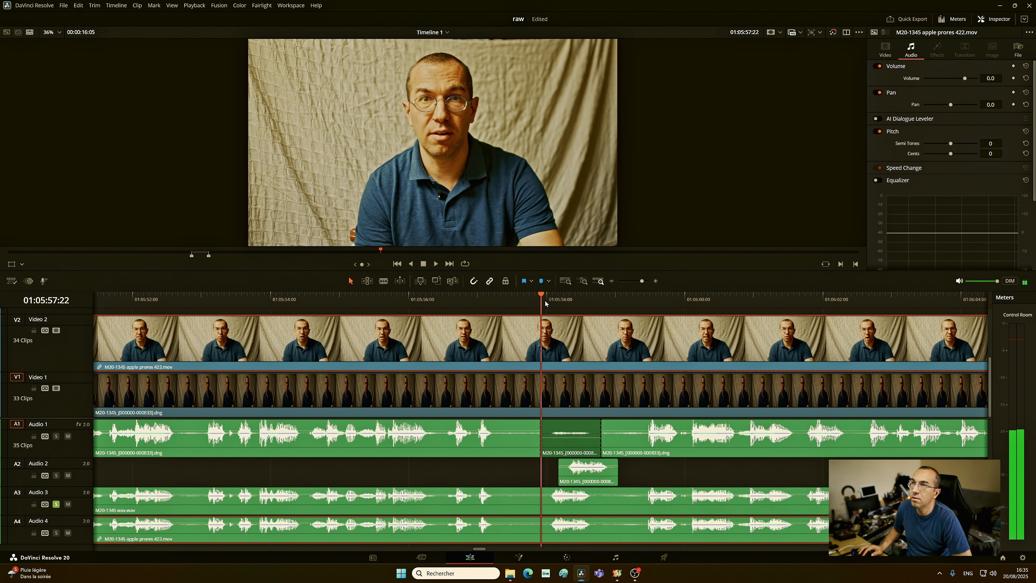
Step: Disable Video 2 to play the DNG picture with the WAV sound from 01:05:57:22, and save the project
click(56, 330)
key(space)
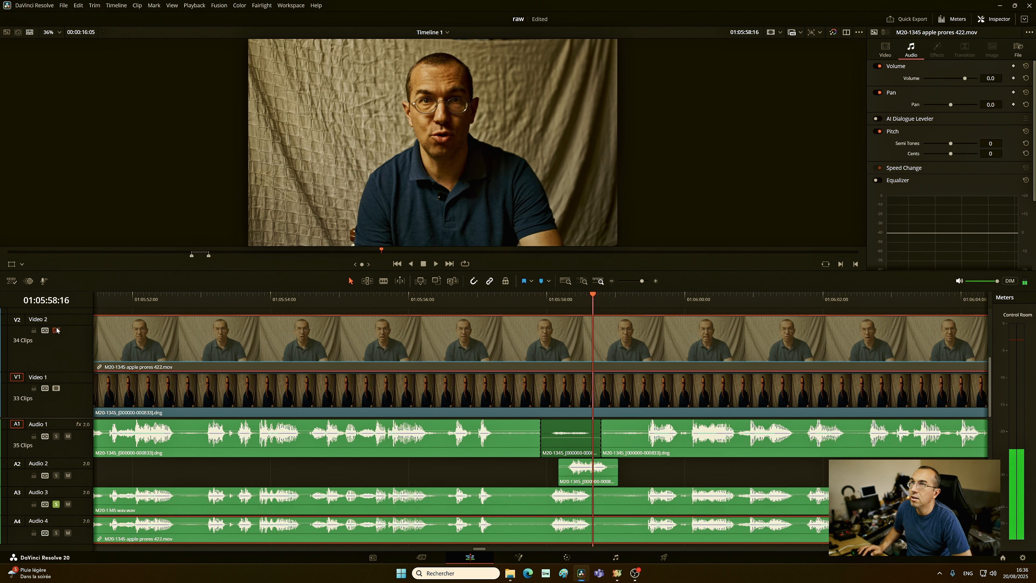
key(ctrl+s)
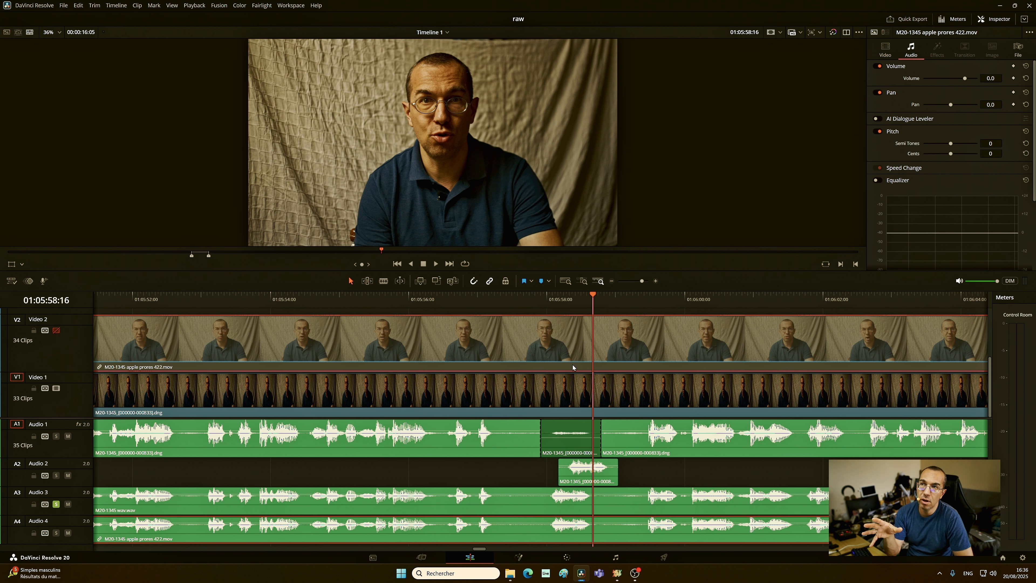
Step: Play the DNG picture with the WAV sound from 01:05:57:19 to 01:05:58:07, after toggling Video 2 to compare the starting frames
click(531, 296)
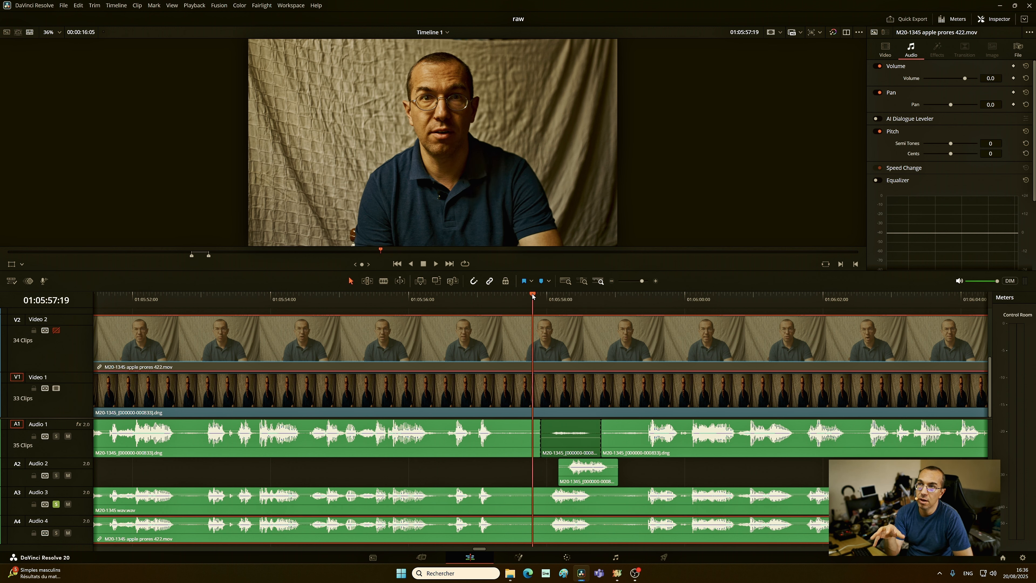
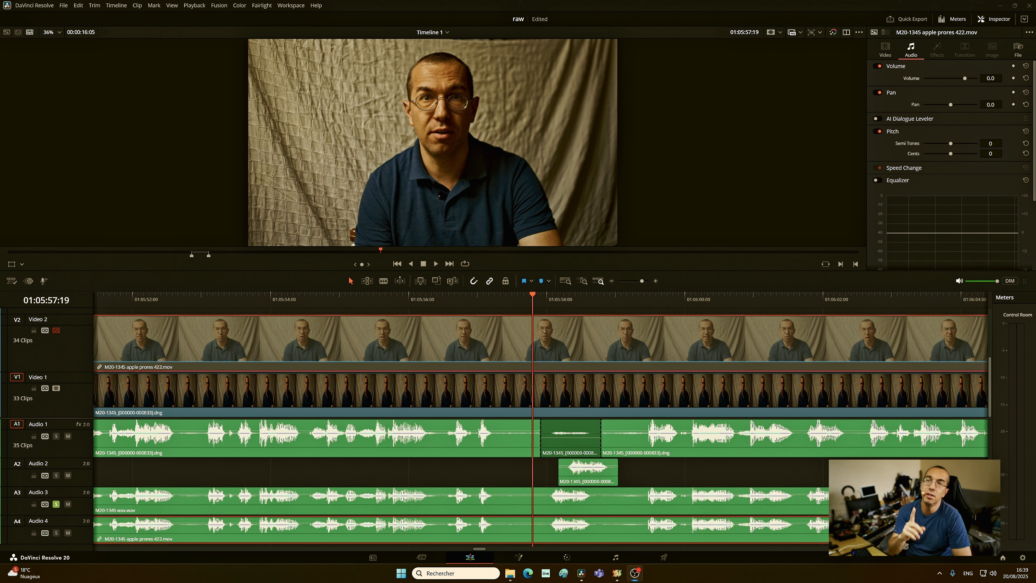
click(56, 331)
click(55, 331)
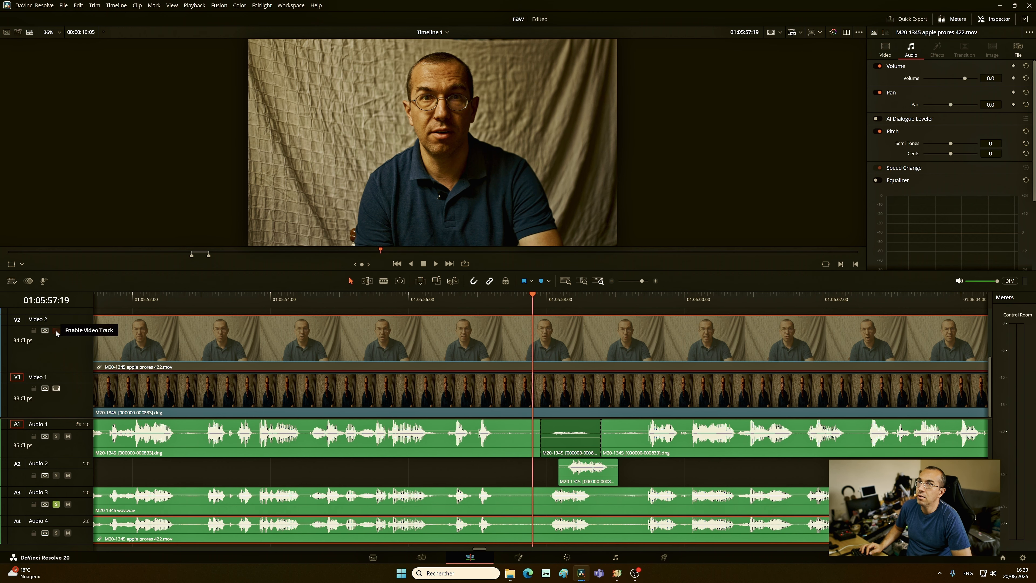
click(56, 331)
click(56, 331)
key(space)
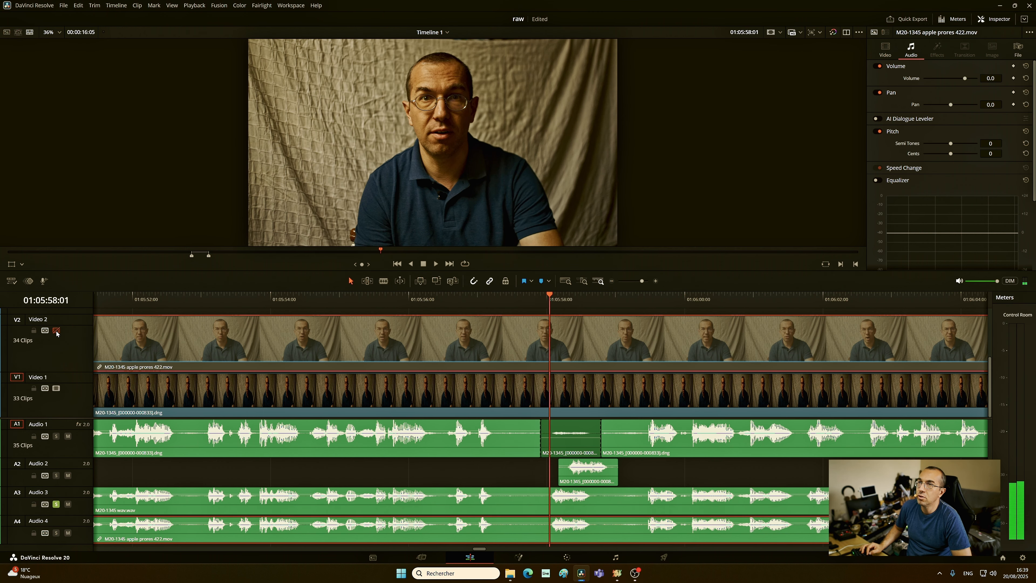
key(space)
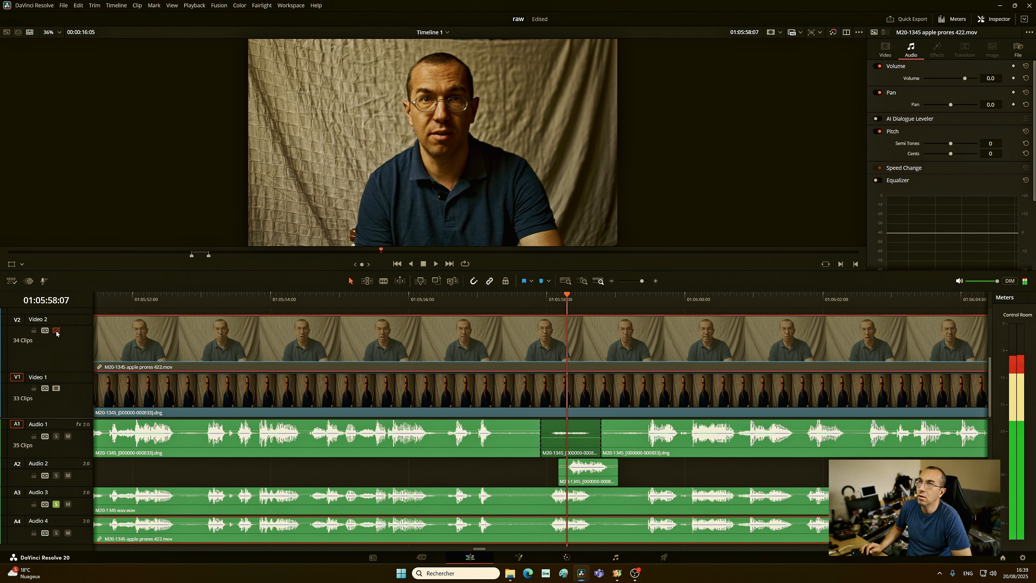
Step: Toggle Video 2 at 01:05:58:07 to compare the ProRes and DNG frames, and save the project with Video 2 enabled
click(55, 331)
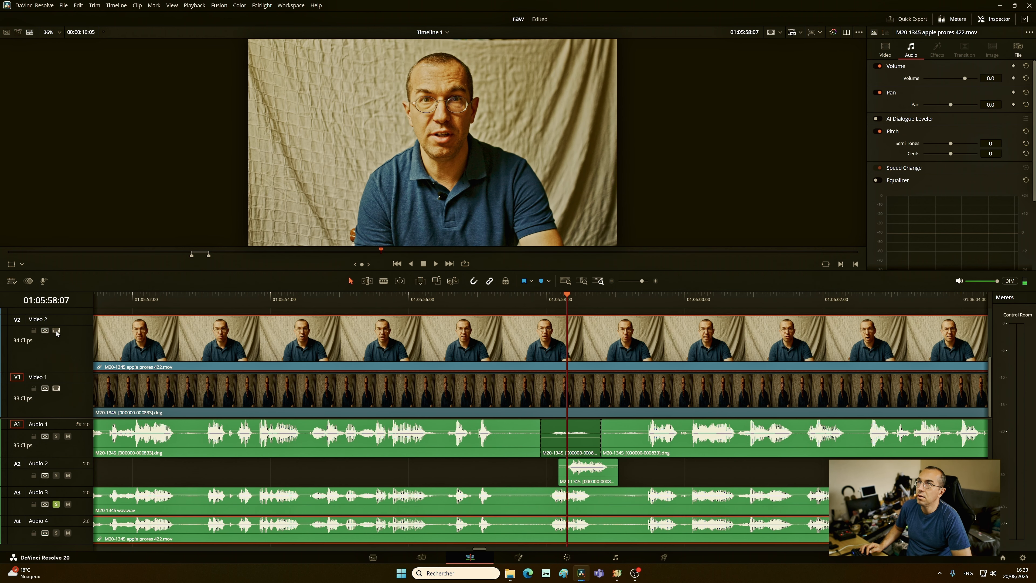
click(56, 331)
click(56, 331)
key(ctrl+s)
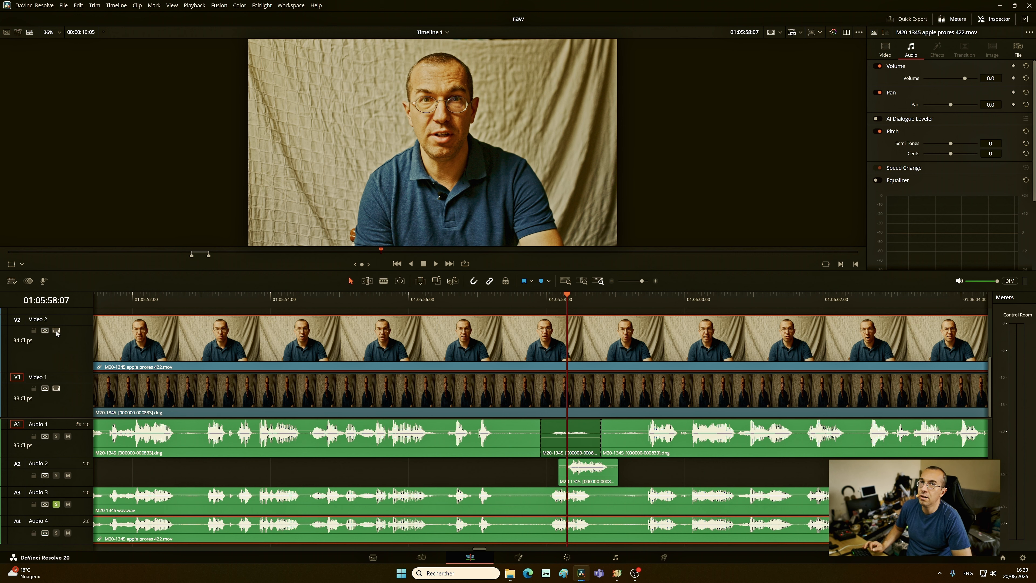
Step: Disable Video 2 and resume playing the DNG picture with the WAV sound from 01:05:58:07
click(56, 331)
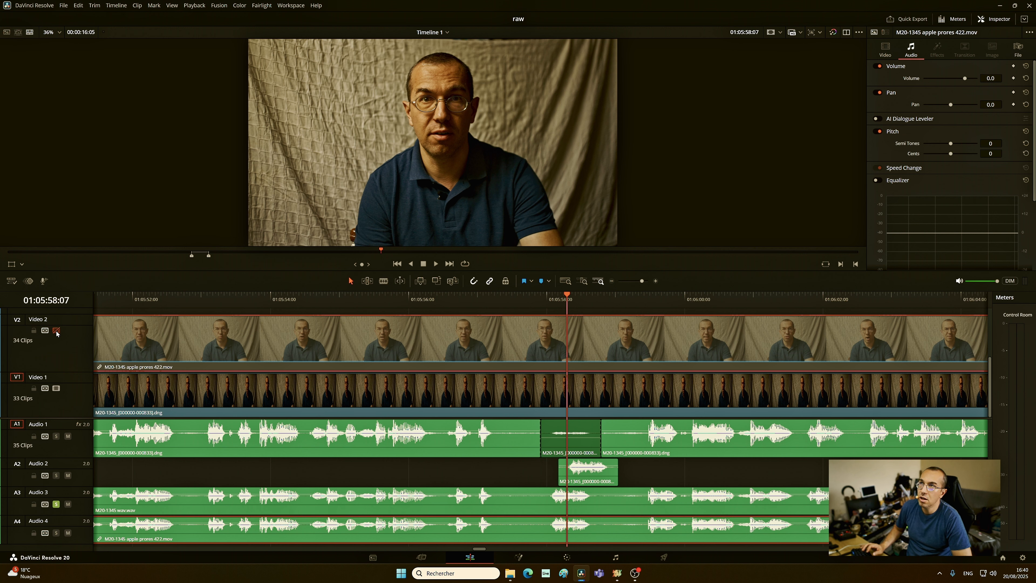
key(space)
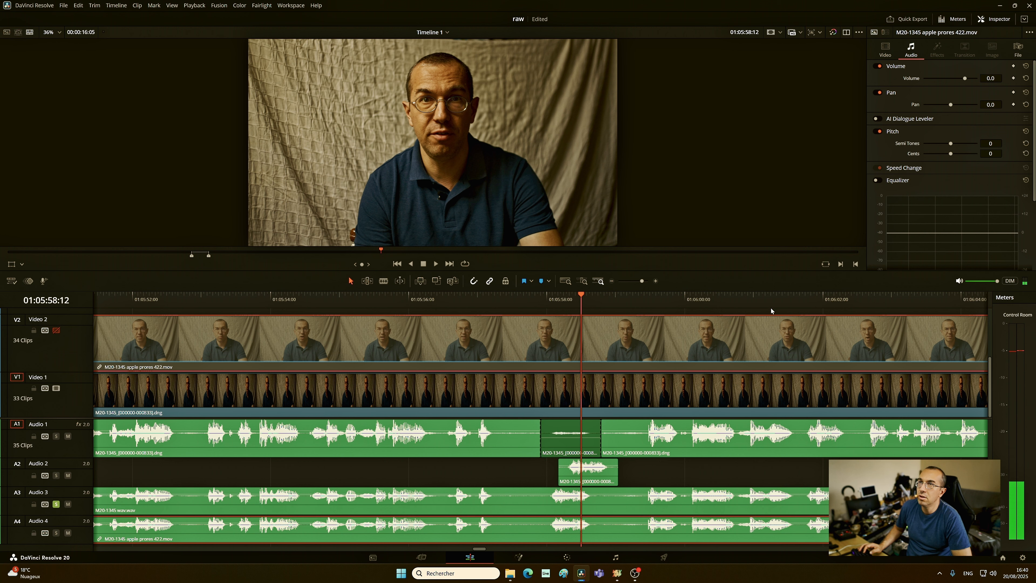
Step: Review the DNG frames from 01:05:58:09 to 01:05:58:12, toggle Video 2 there to compare the ProRes frame, and leave Video 2 enabled
click(570, 297)
click(572, 302)
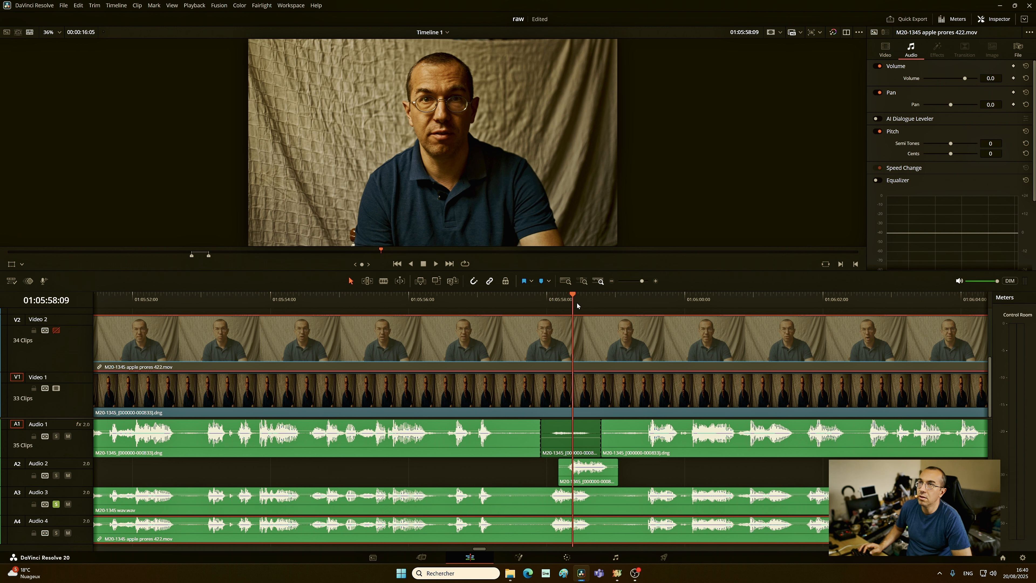
click(575, 300)
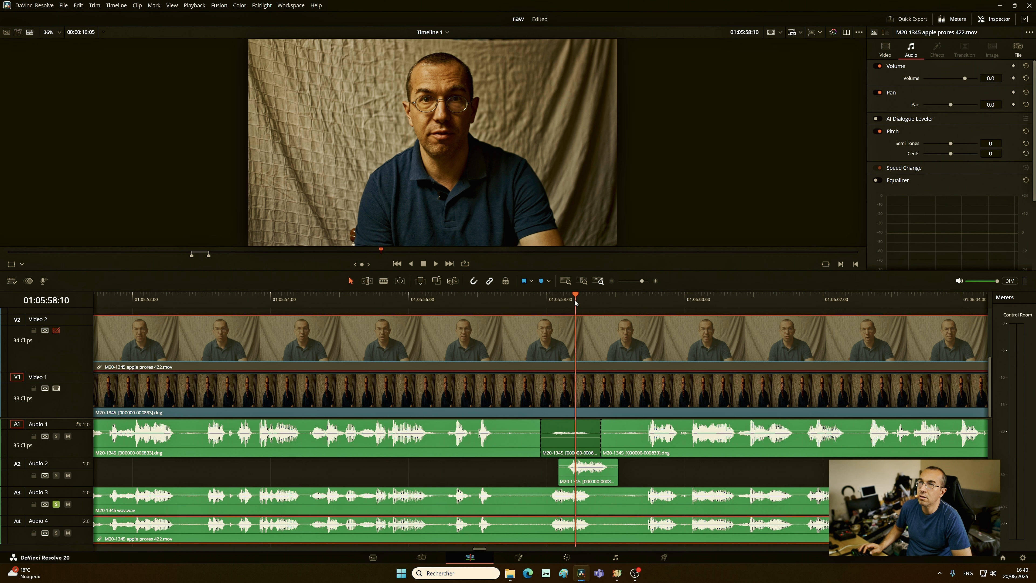
click(580, 300)
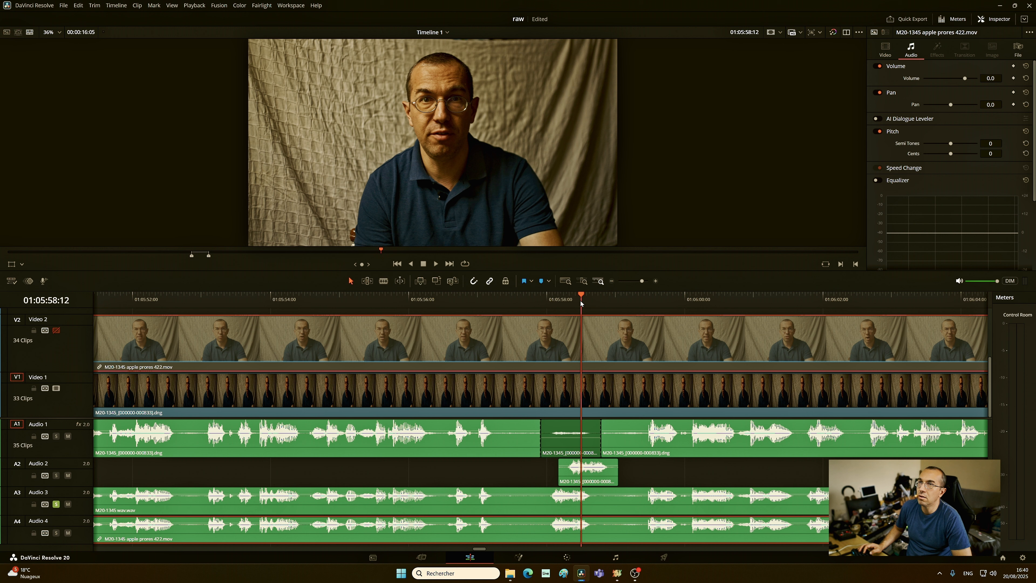
click(56, 330)
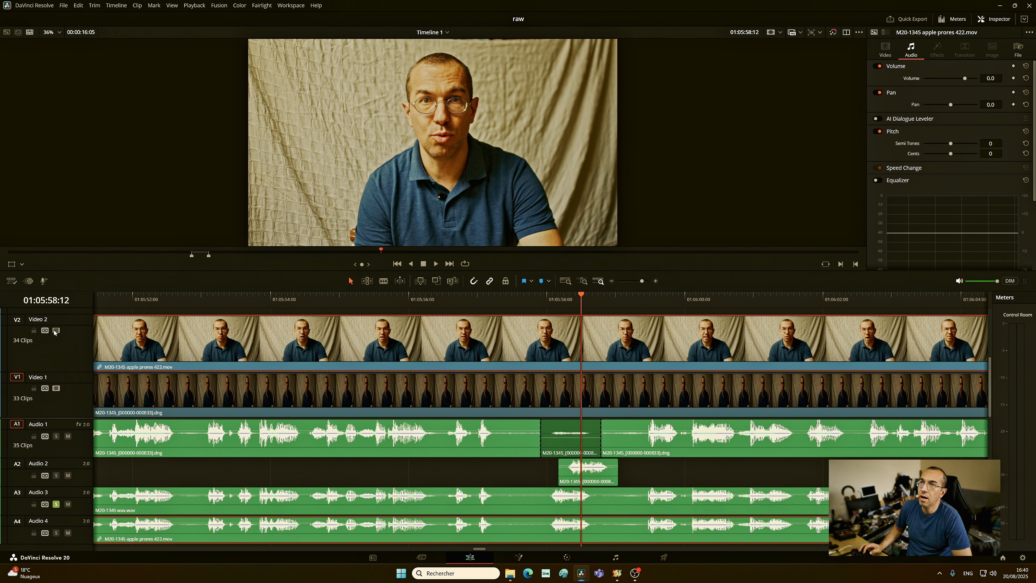
click(56, 330)
click(56, 330)
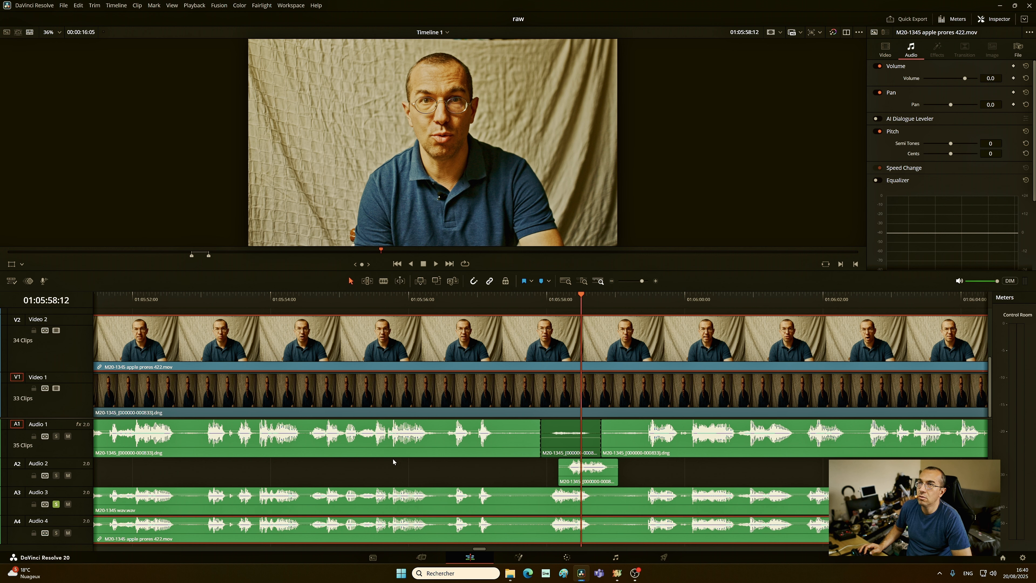
Step: Turn off solo on Audio 3, mute Audio 1, and play the ProRes picture from 01:05:57:22
click(57, 504)
click(541, 300)
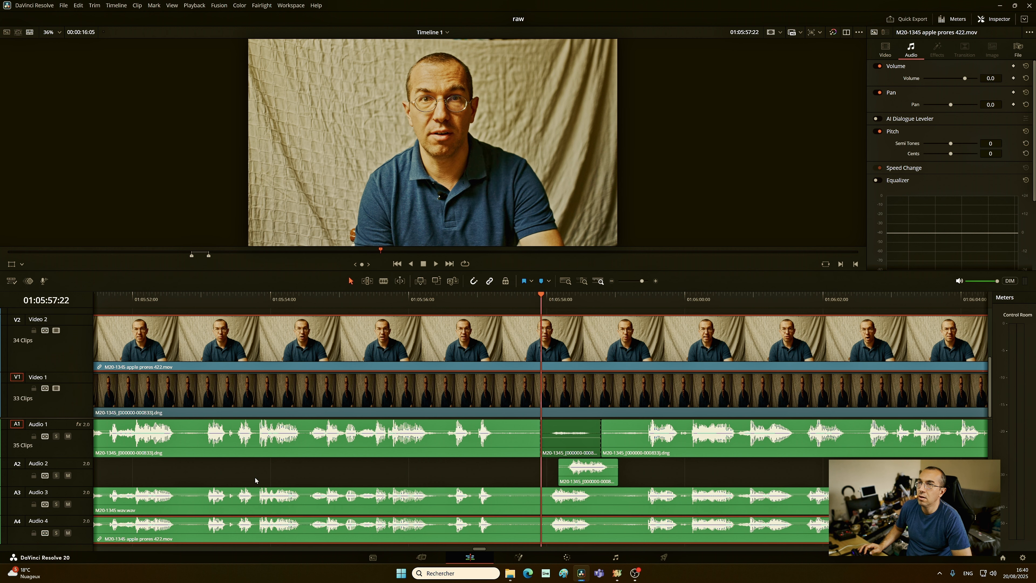
click(68, 435)
key(space)
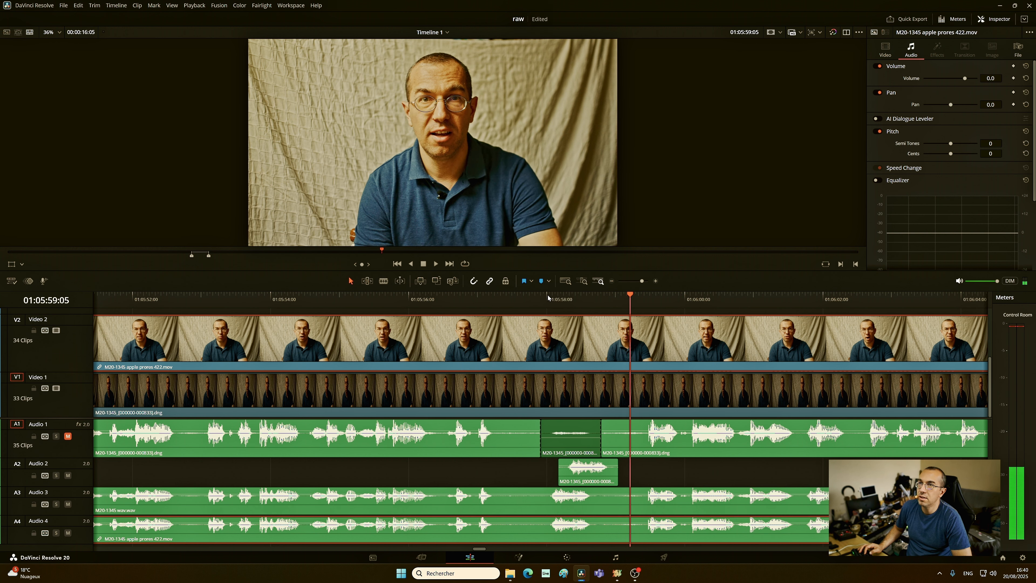
Step: Mute Audio 3 as well and replay the ProRes picture from the start of the short Audio 1 clip
click(67, 504)
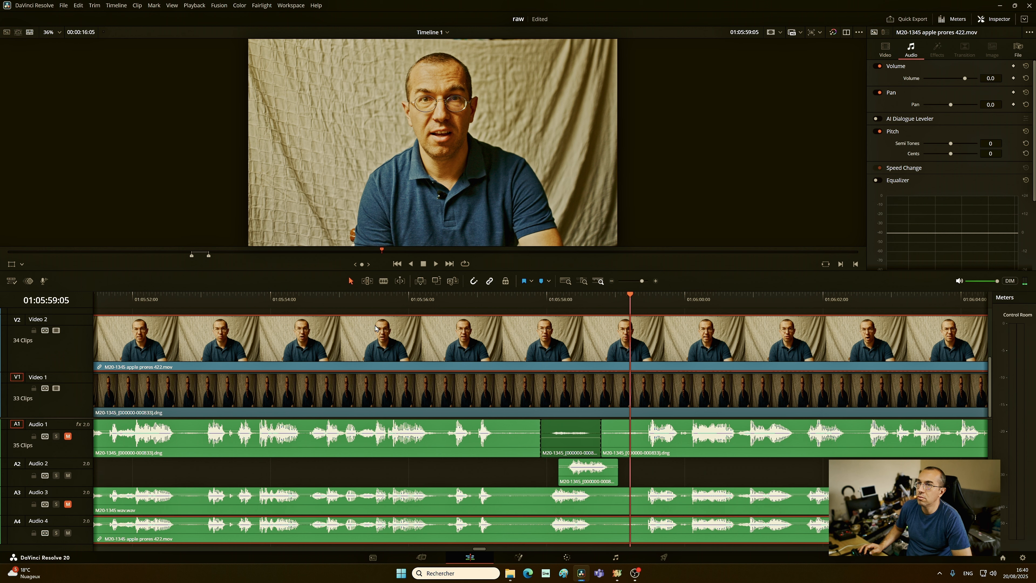
click(541, 299)
key(space)
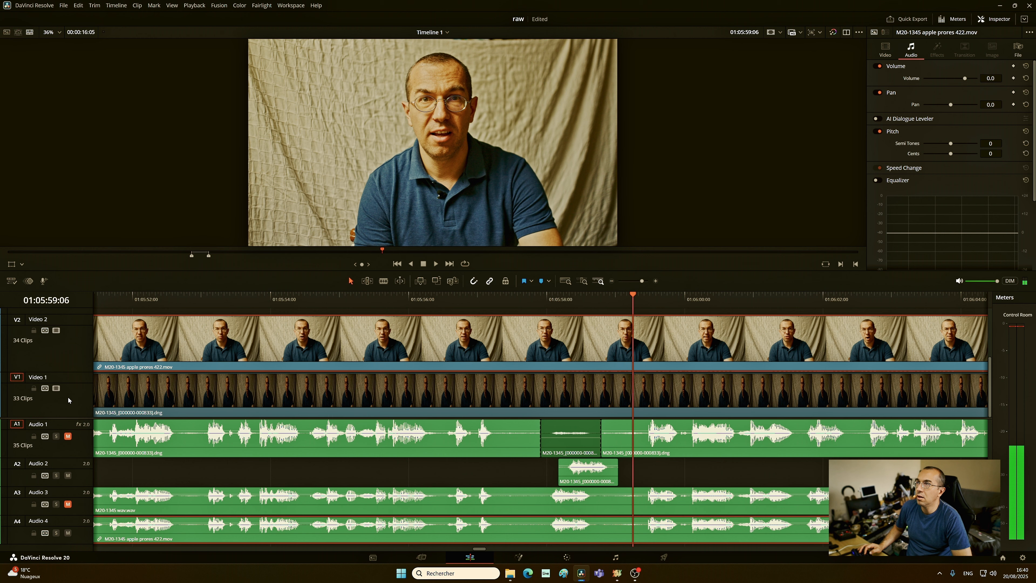
Step: Disable Video 1 and Video 2 and play only the unmuted sound from just before the short Audio 1 clip to 01:05:59:02
click(57, 388)
click(57, 330)
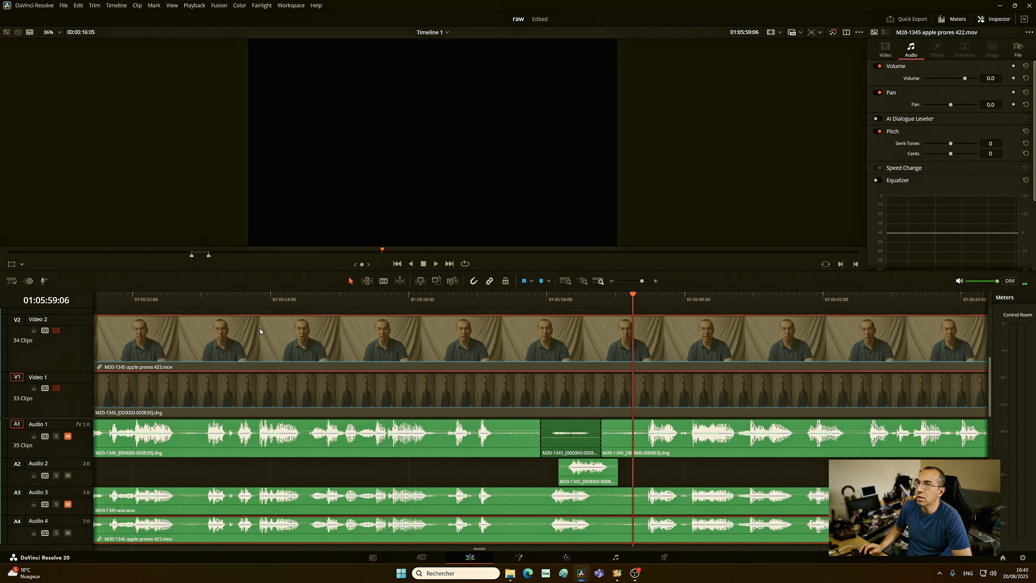
click(524, 300)
key(space)
key(space)
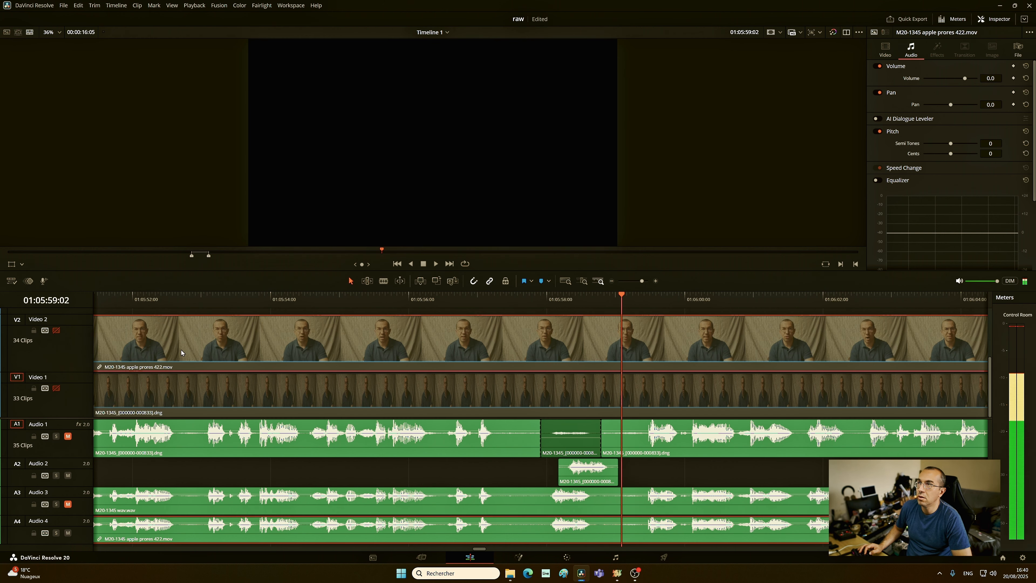
Step: Enable Video 1 and play the DNG picture with the ProRes sound from the short Audio 1 clip's start to 01:05:59:06
click(53, 388)
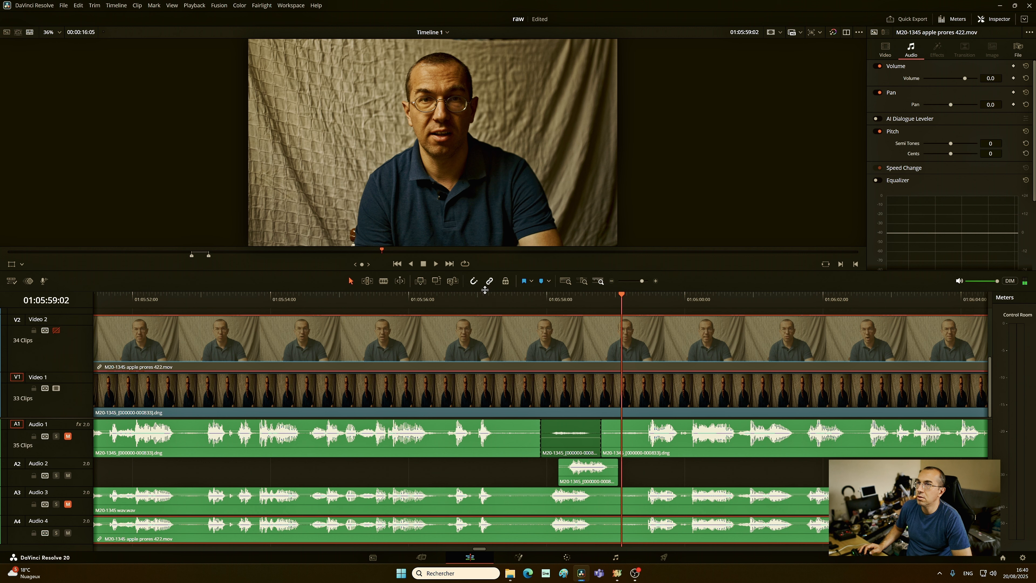
click(540, 300)
key(space)
key(space)
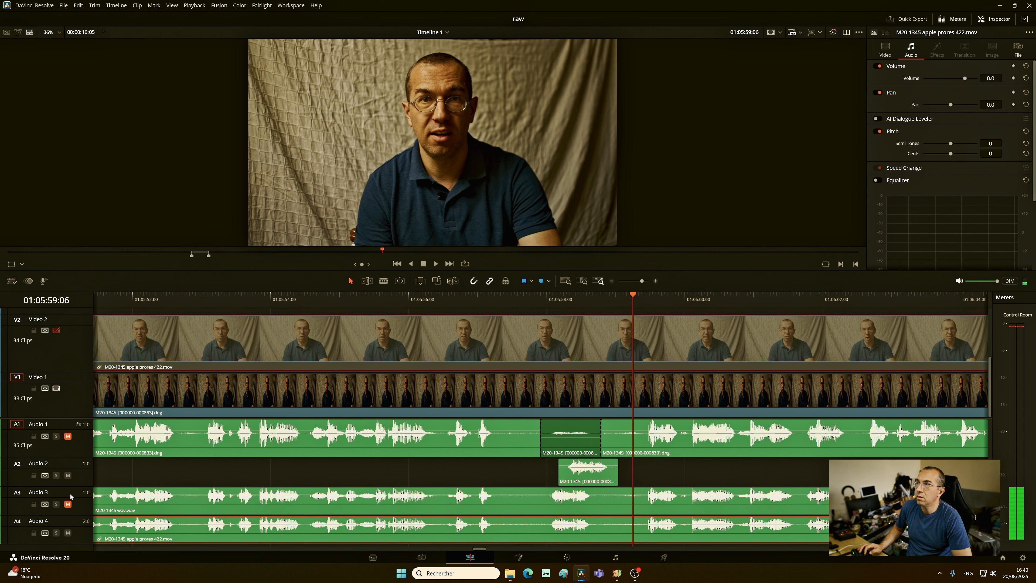
Step: Mute Audio 4, unmute Audio 1, and play the DNG picture with its own sound from 01:05:56:04 to 01:05:59:08
click(67, 533)
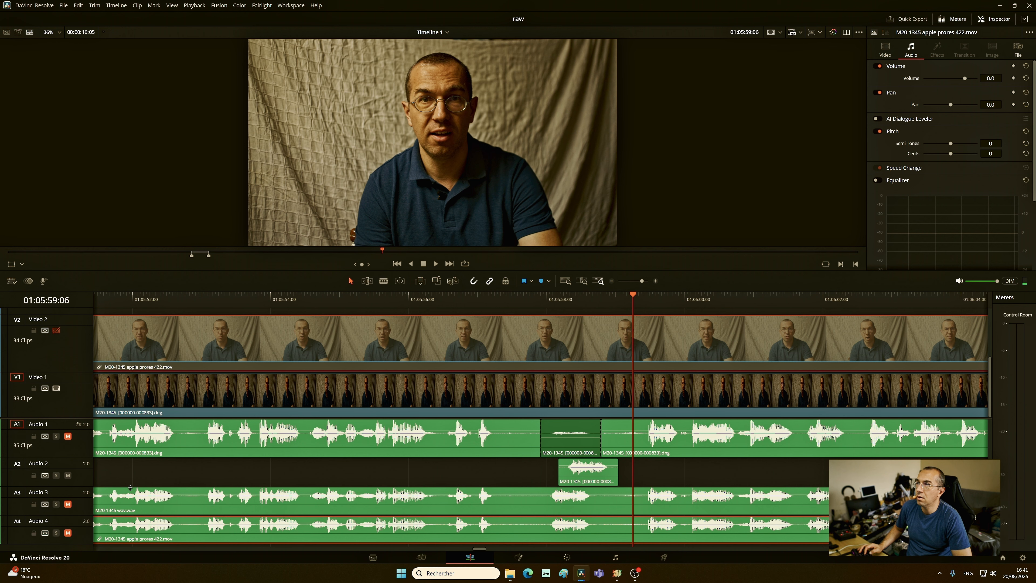
click(339, 298)
key(space)
key(space)
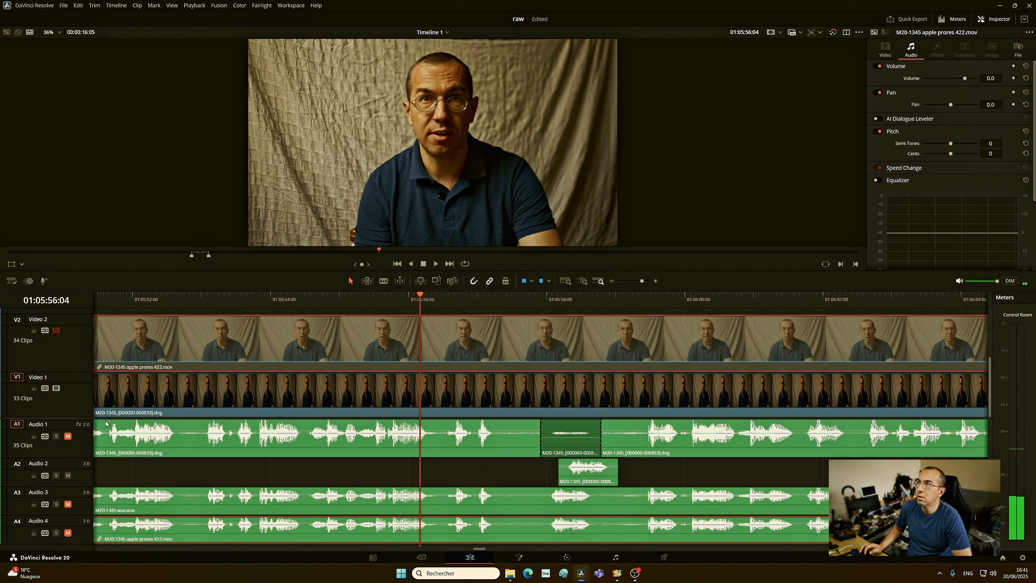
click(67, 436)
key(space)
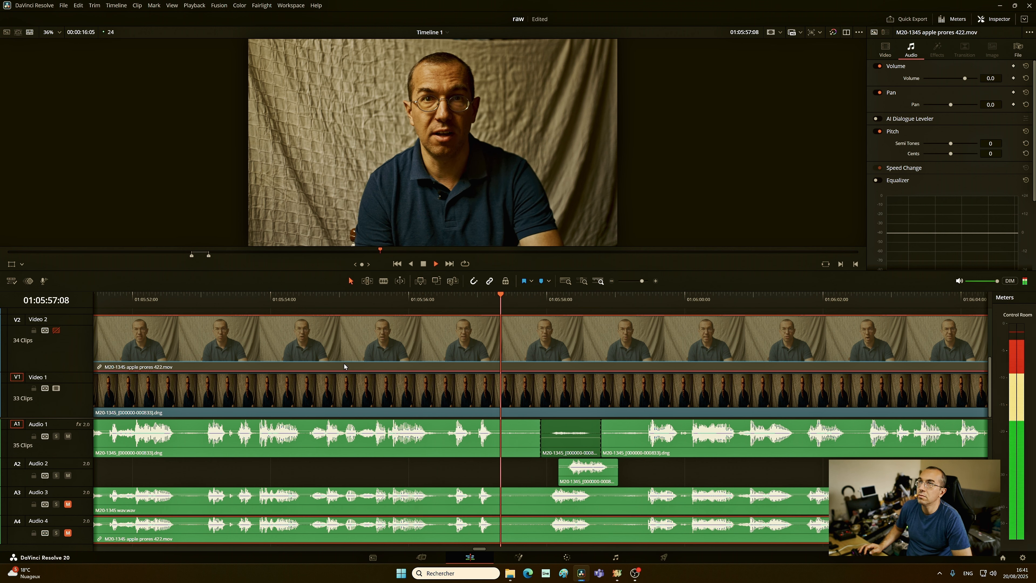
key(space)
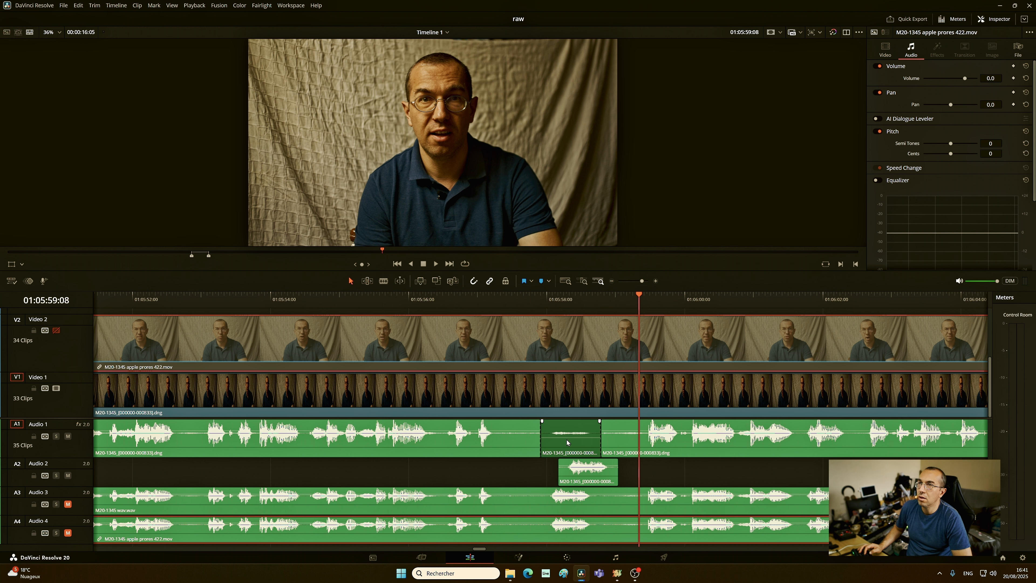
Step: Lower the volume of the short split clip on Audio 1 and replay the passage up to 01:05:59:10
drag(566, 434, 567, 456)
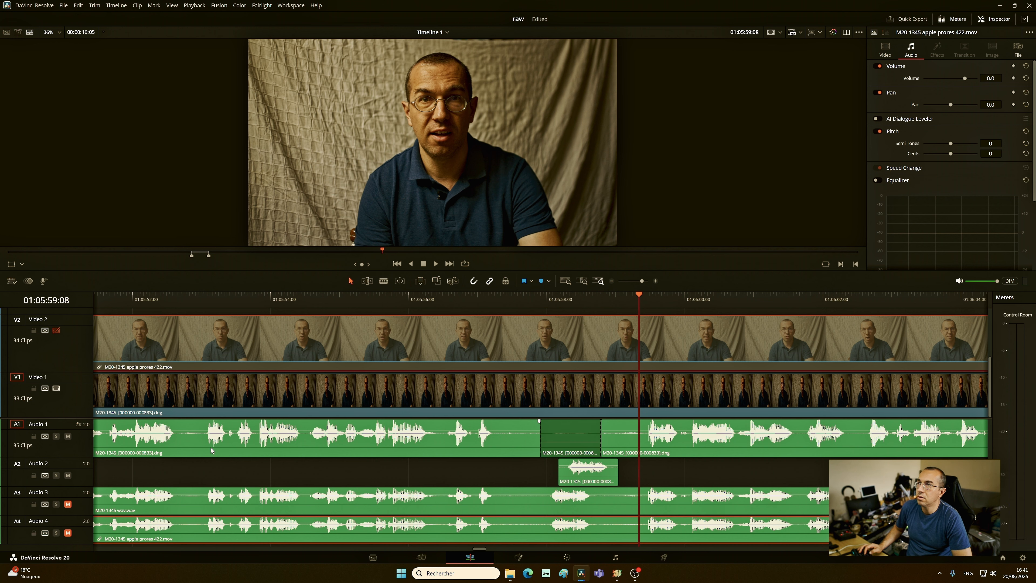
click(403, 302)
key(space)
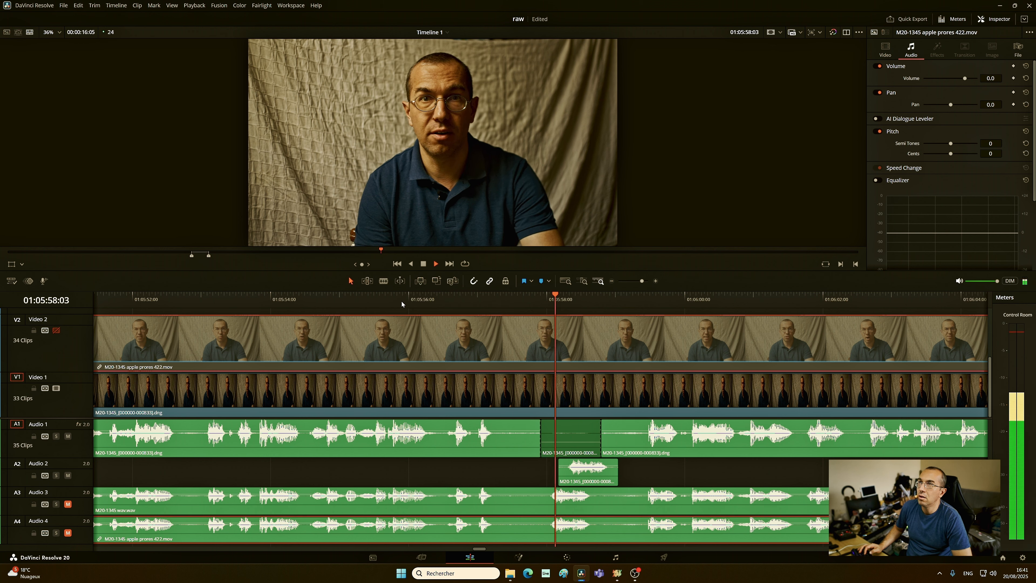
key(space)
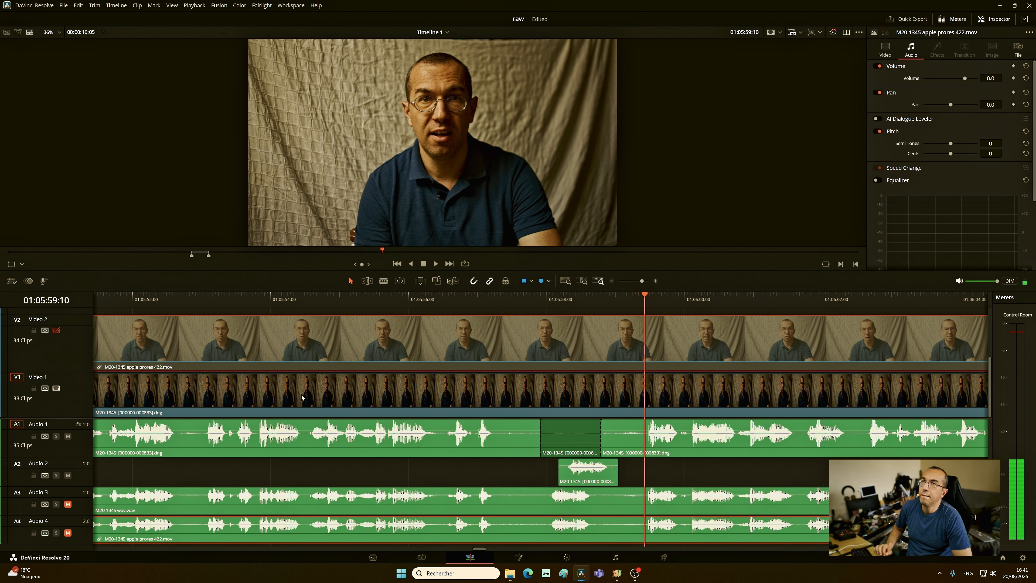